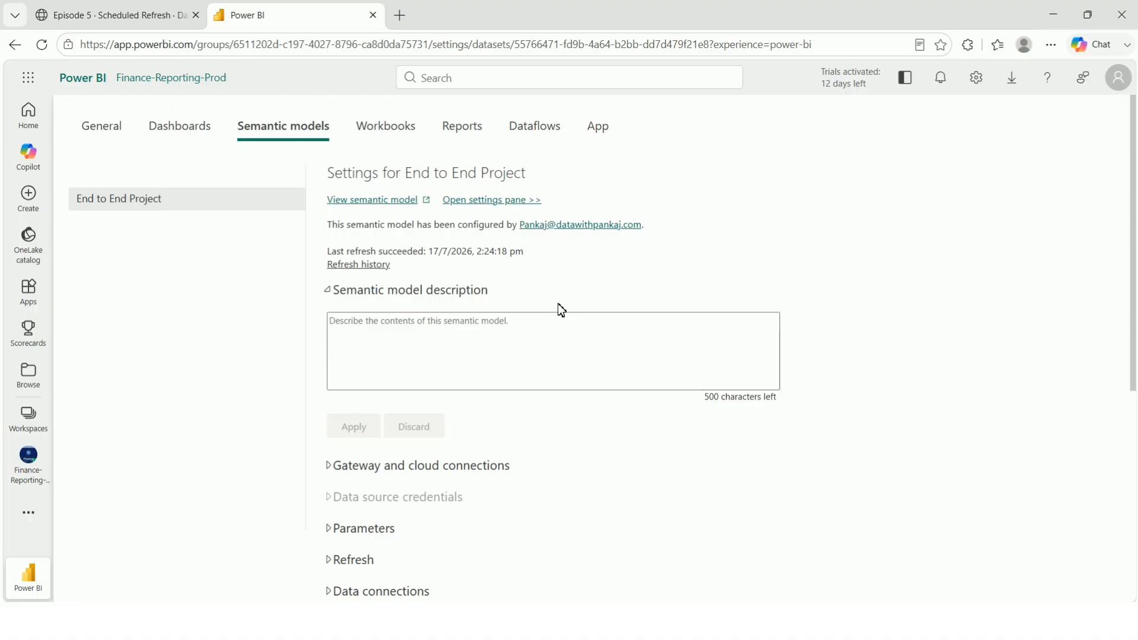
pyautogui.scroll(-3, 557, 305)
pyautogui.scroll(3, 474, 278)
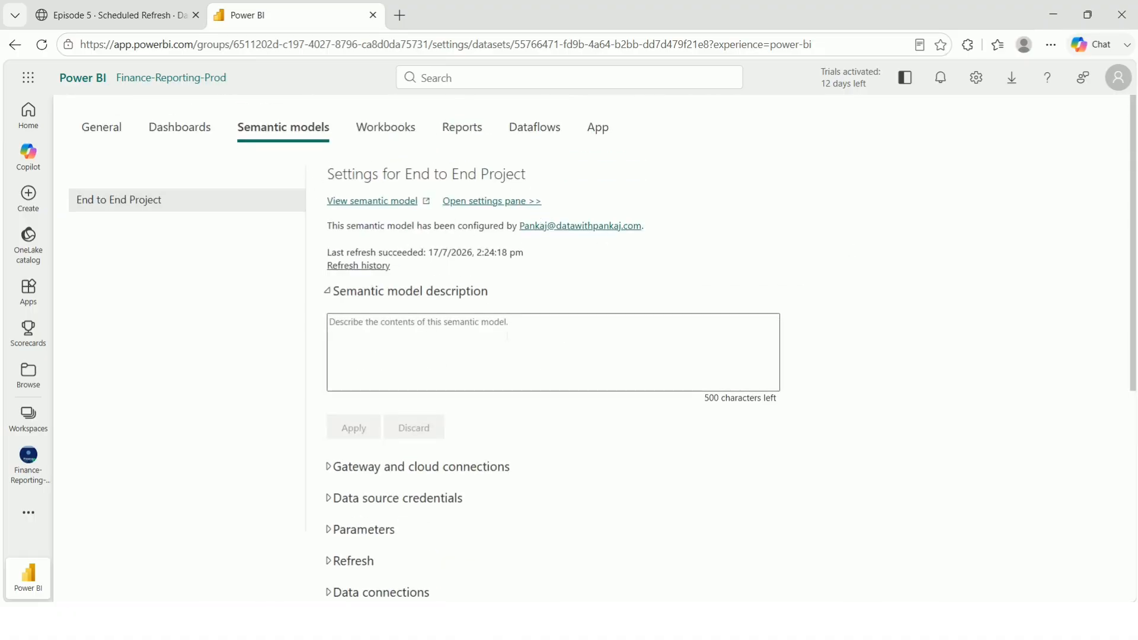
pyautogui.scroll(-1, 463, 368)
pyautogui.scroll(-1, 474, 397)
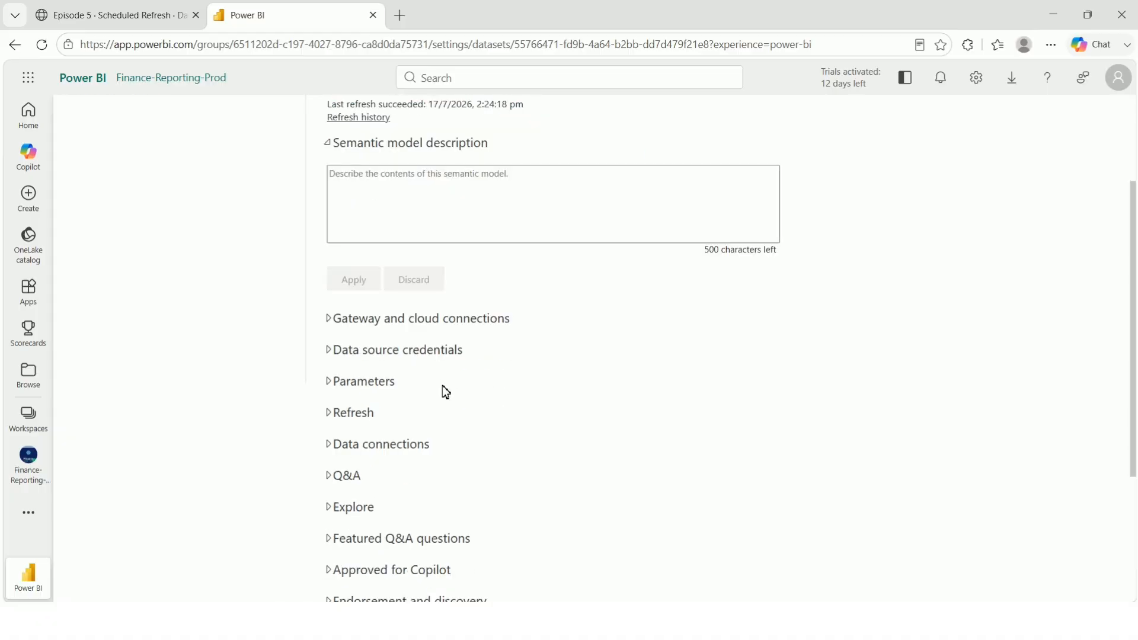
pyautogui.scroll(-2, 482, 362)
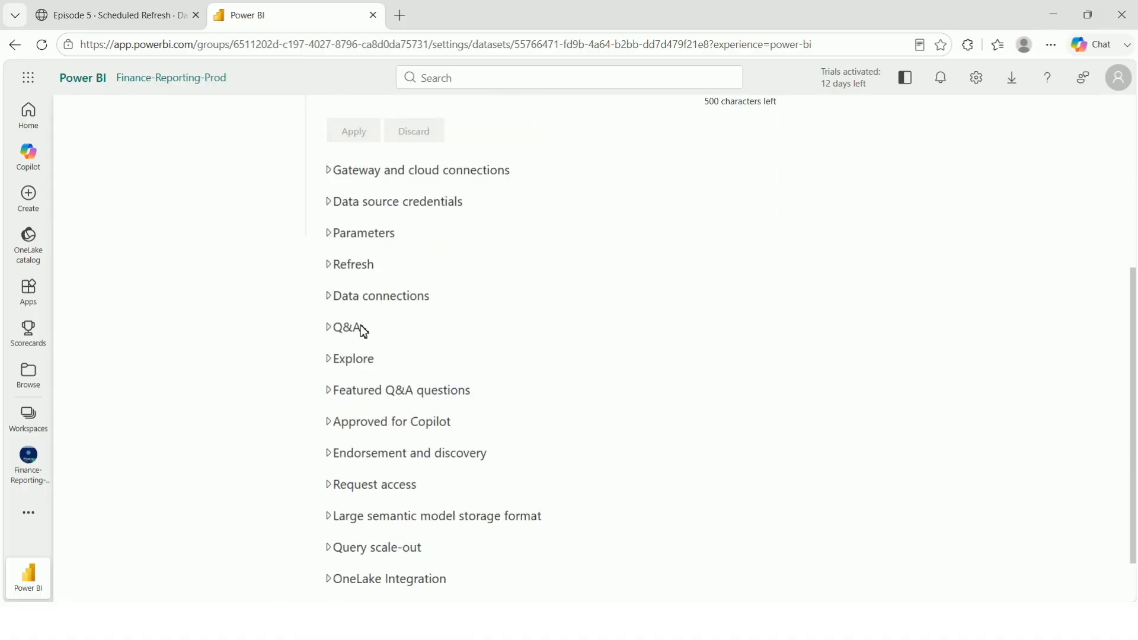
pyautogui.scroll(-1, 430, 419)
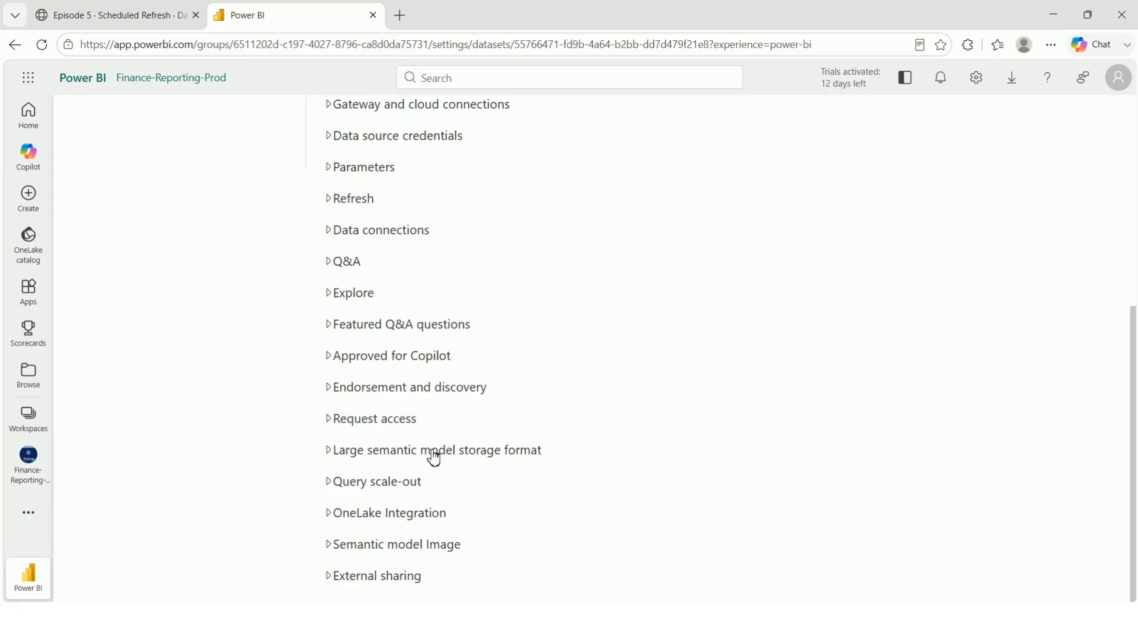
pyautogui.scroll(5, 429, 458)
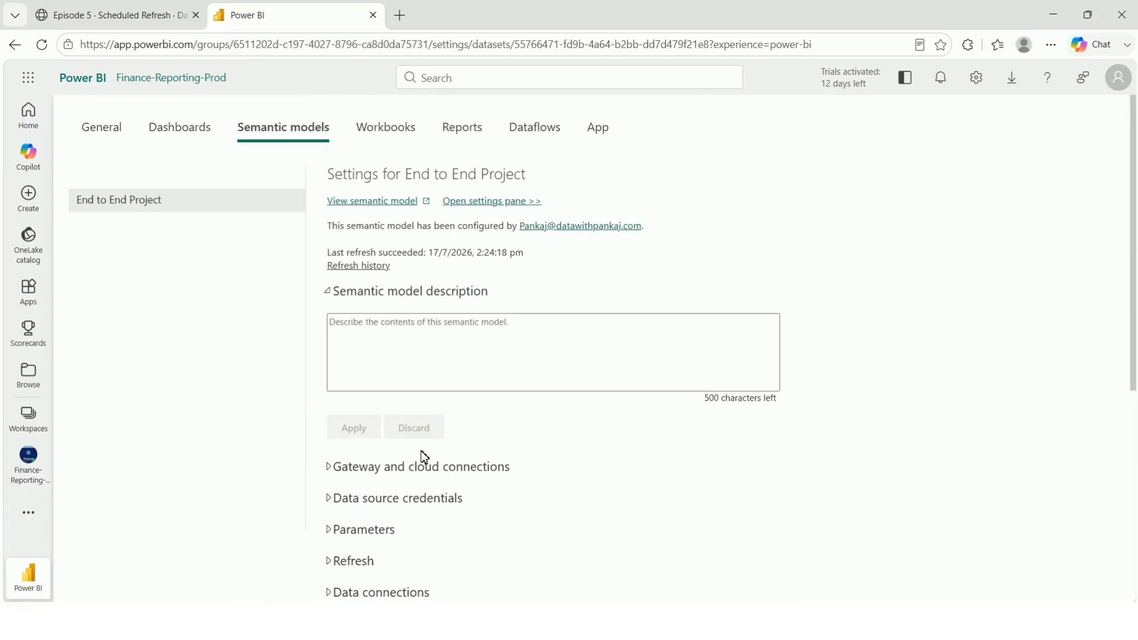
pyautogui.scroll(-1, 422, 451)
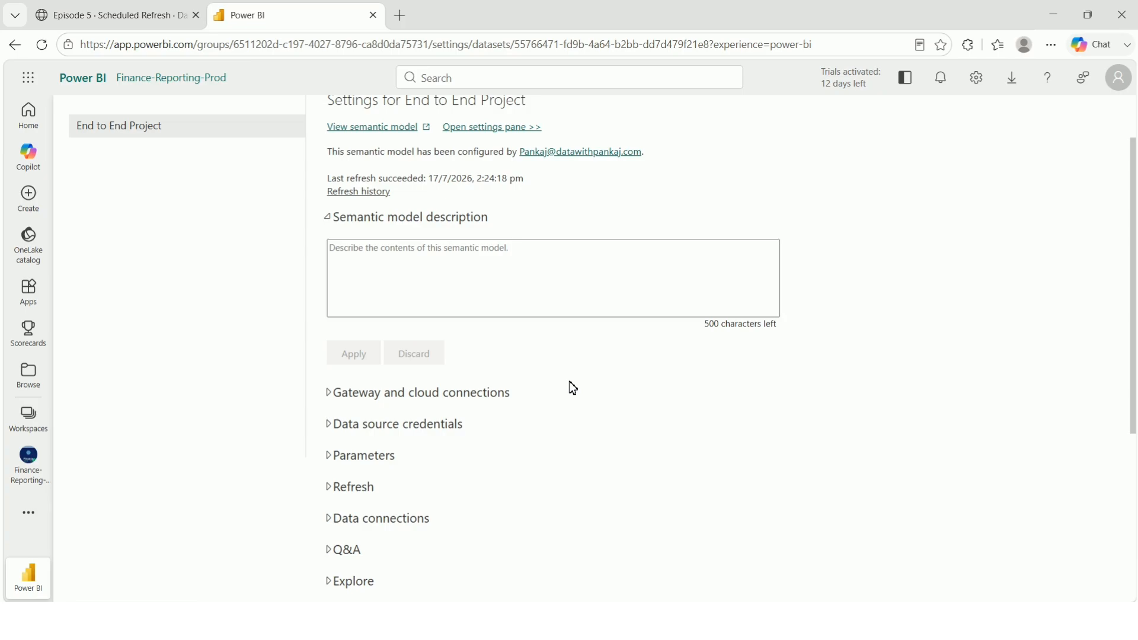
# Expand Gateway and cloud connections and verify Personal Gateway is running, with no cloud connections listed.
pyautogui.click(413, 394)
pyautogui.scroll(-2, 598, 396)
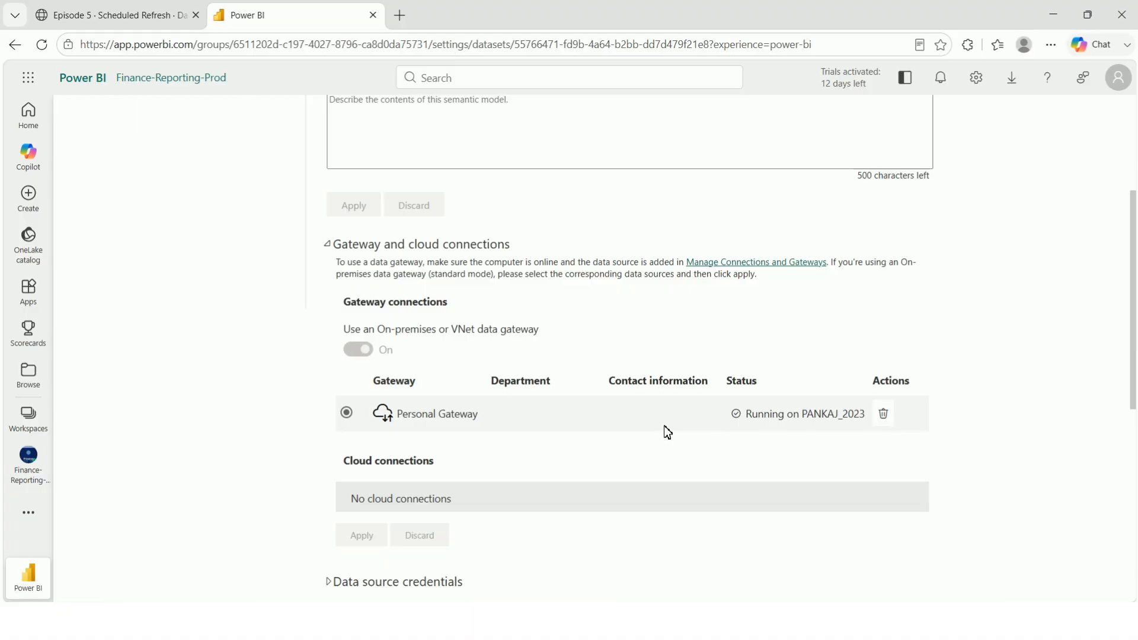
pyautogui.scroll(-3, 667, 431)
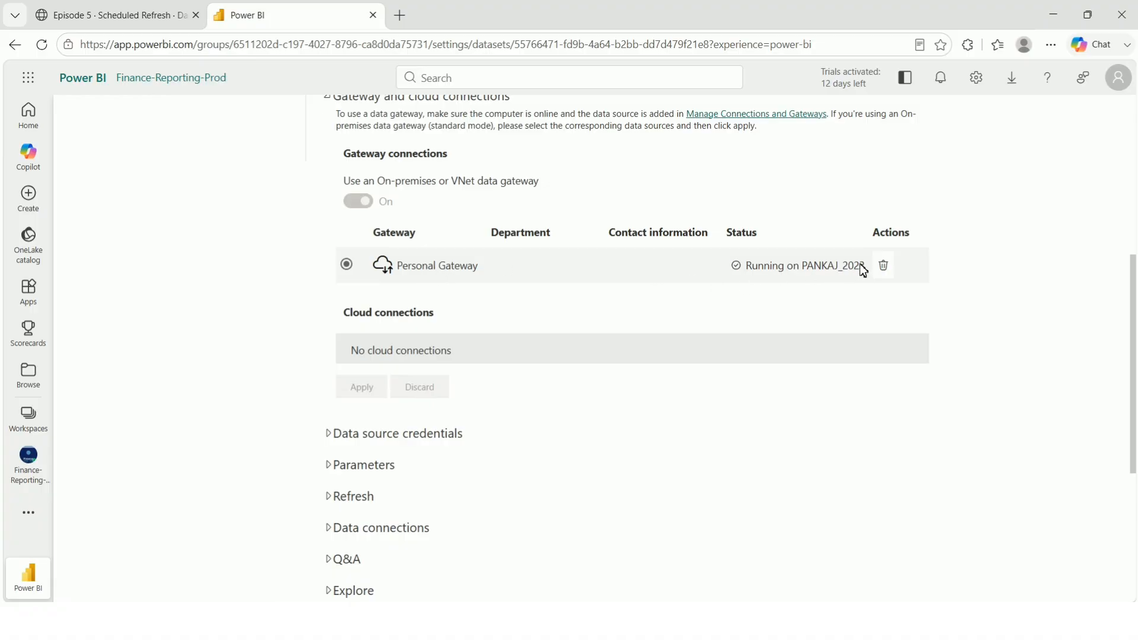
pyautogui.scroll(-1, 551, 339)
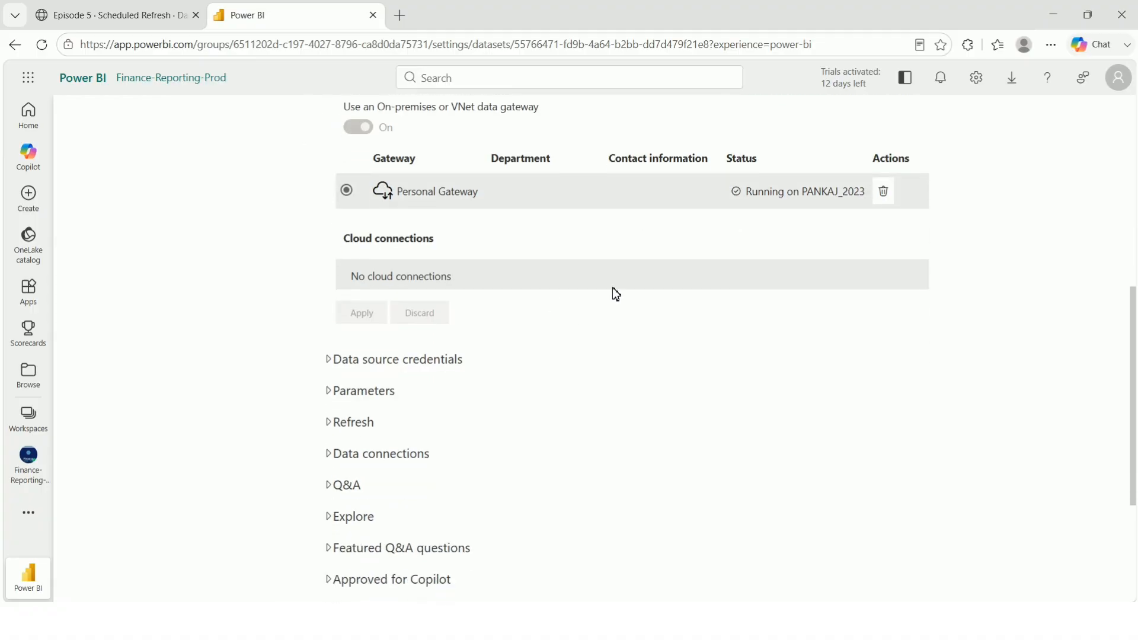
pyautogui.scroll(1, 585, 270)
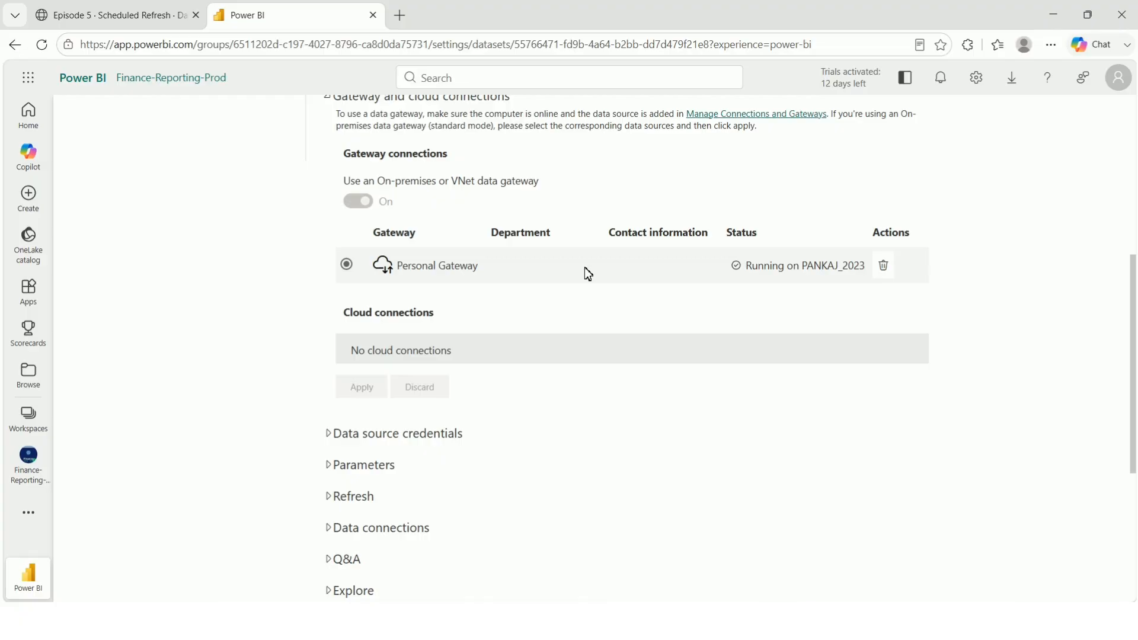
pyautogui.scroll(1, 587, 273)
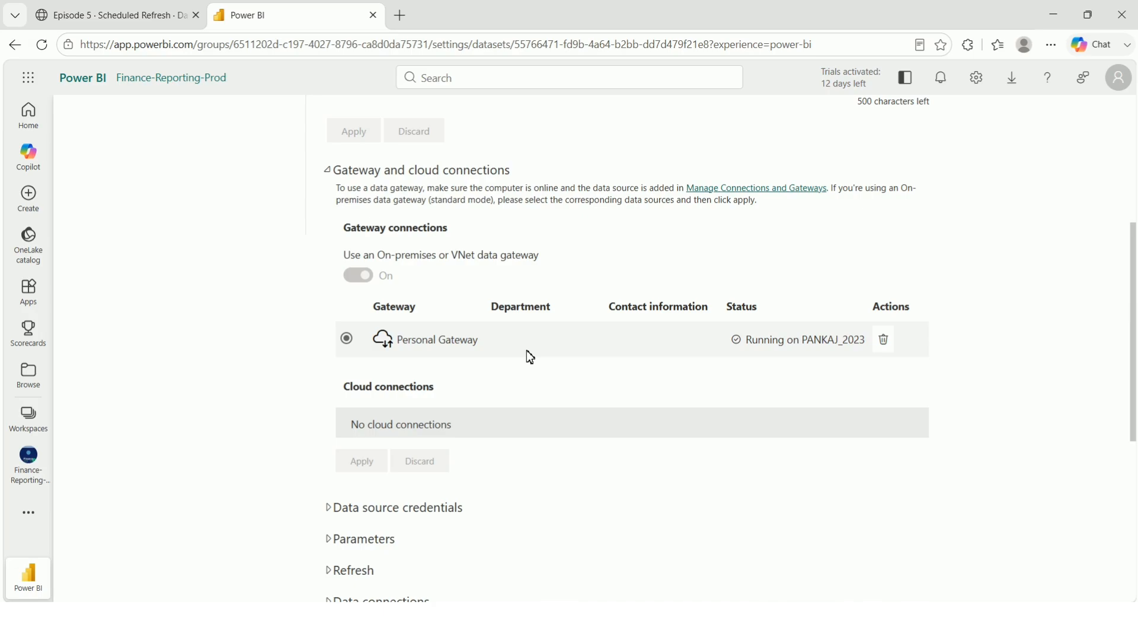
pyautogui.scroll(-2, 528, 356)
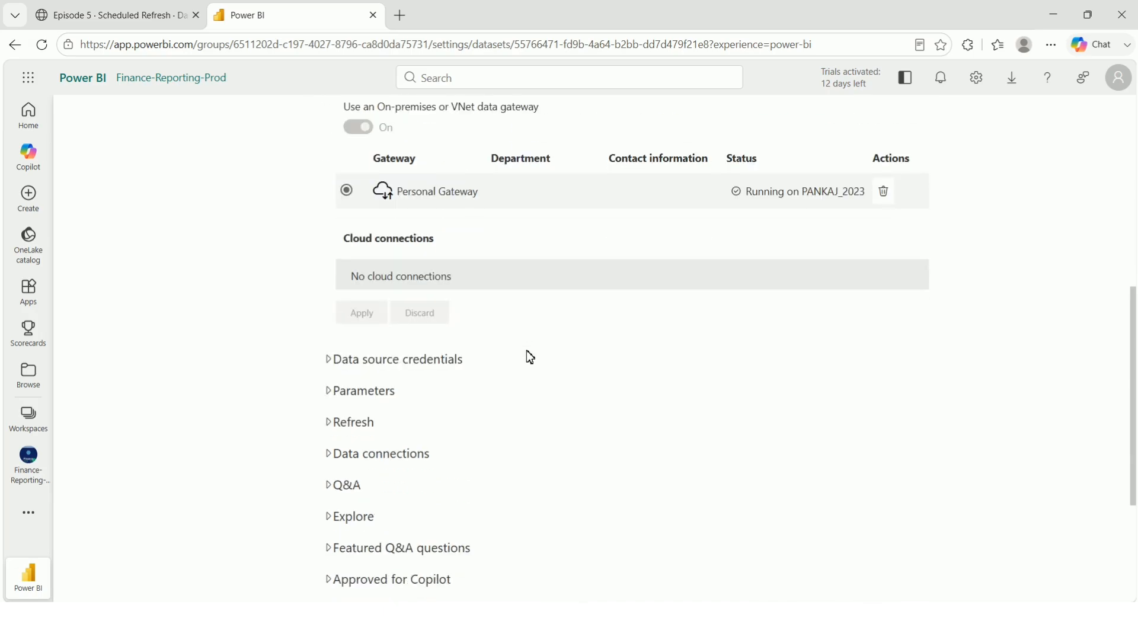
# Expand Data source credentials to list dim_date, dim_host, dim_location, dim_property and fact_bookings CSVs.
pyautogui.click(398, 361)
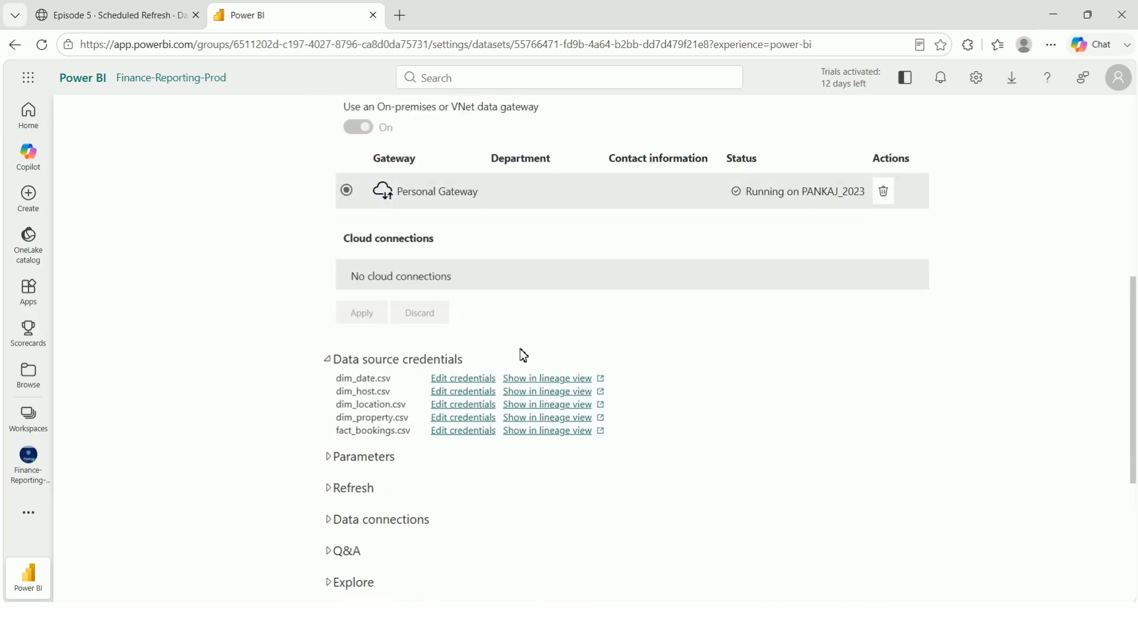
pyautogui.scroll(-1, 522, 356)
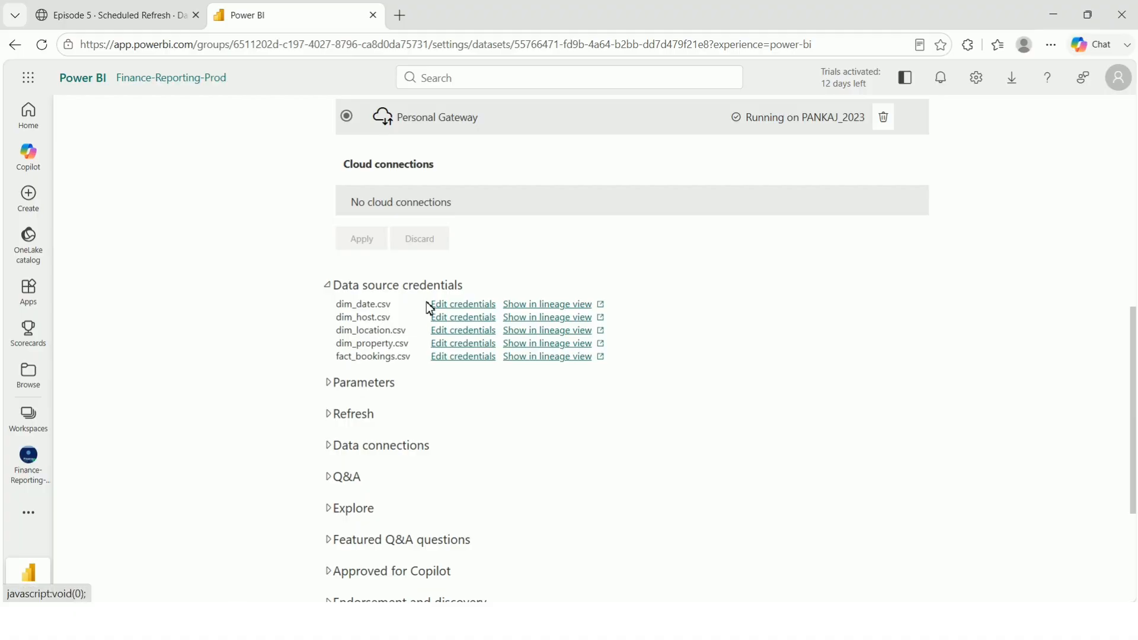
# Expand the Refresh section and switch Configure a refresh schedule On.
pyautogui.click(353, 415)
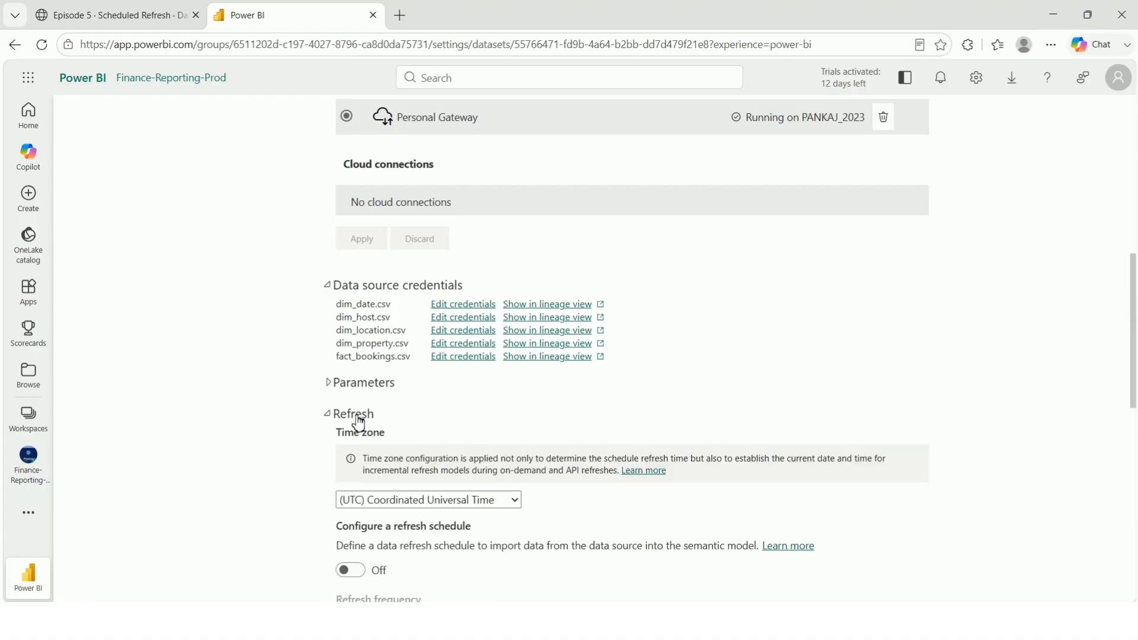
pyautogui.scroll(-5, 472, 415)
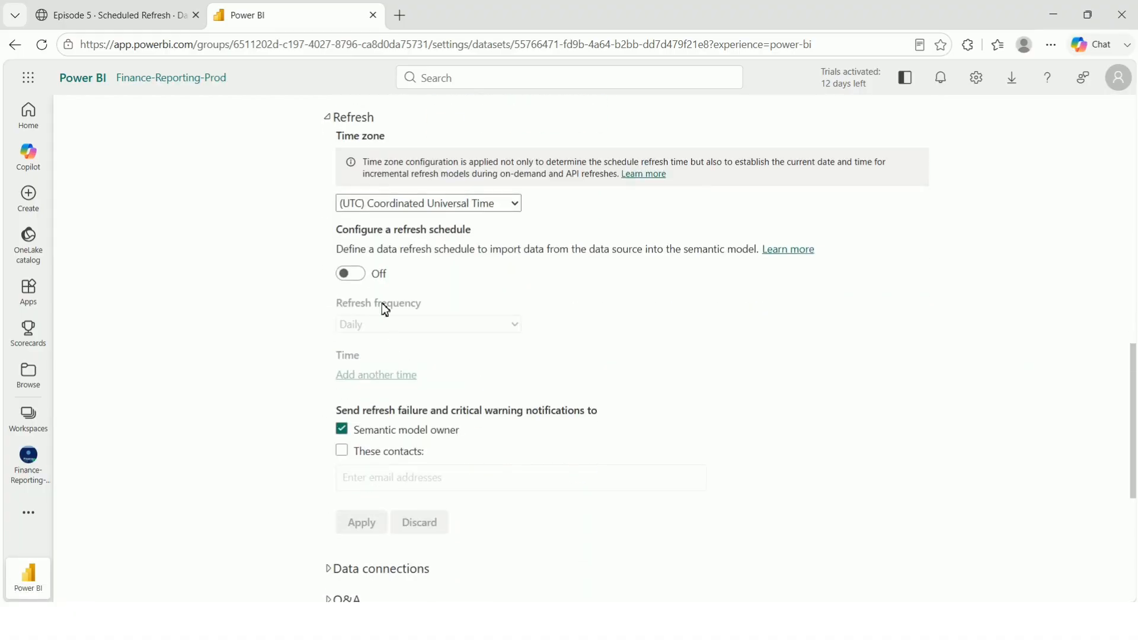
pyautogui.click(350, 275)
pyautogui.scroll(1, 469, 296)
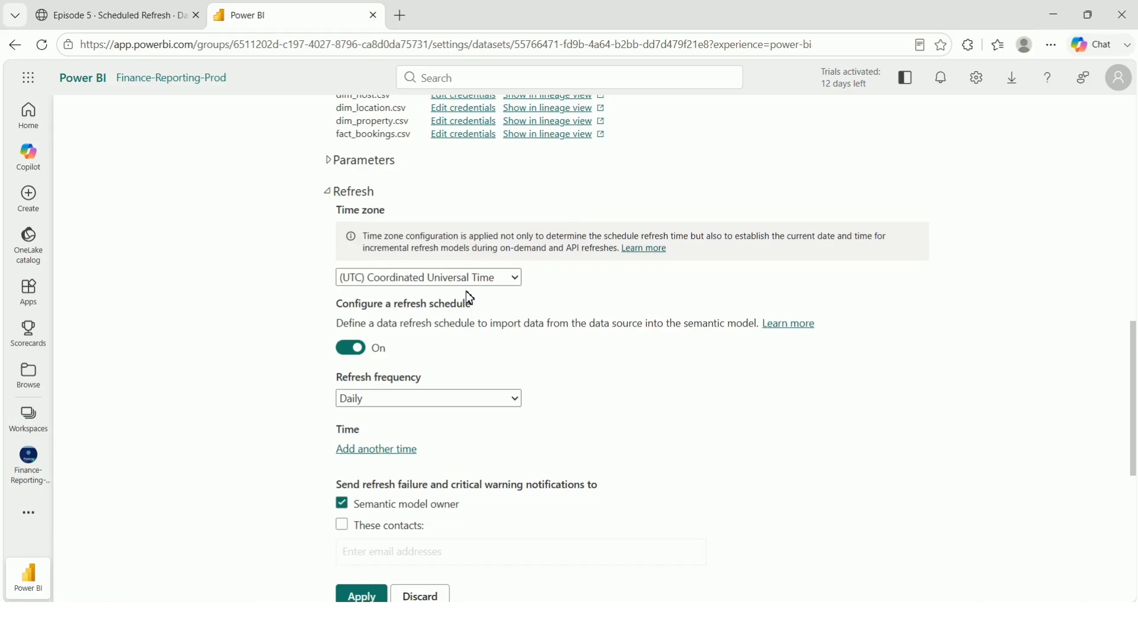
# Set the refresh time zone to (UTC-06:00) Central Time (US and Canada).
pyautogui.click(471, 276)
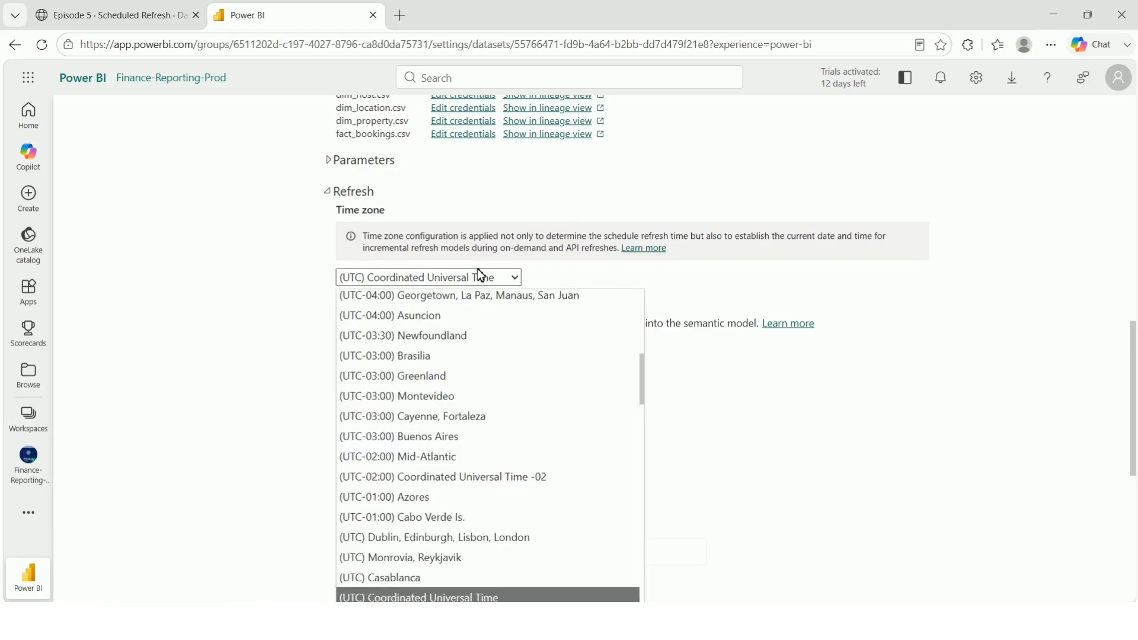
pyautogui.scroll(6, 457, 375)
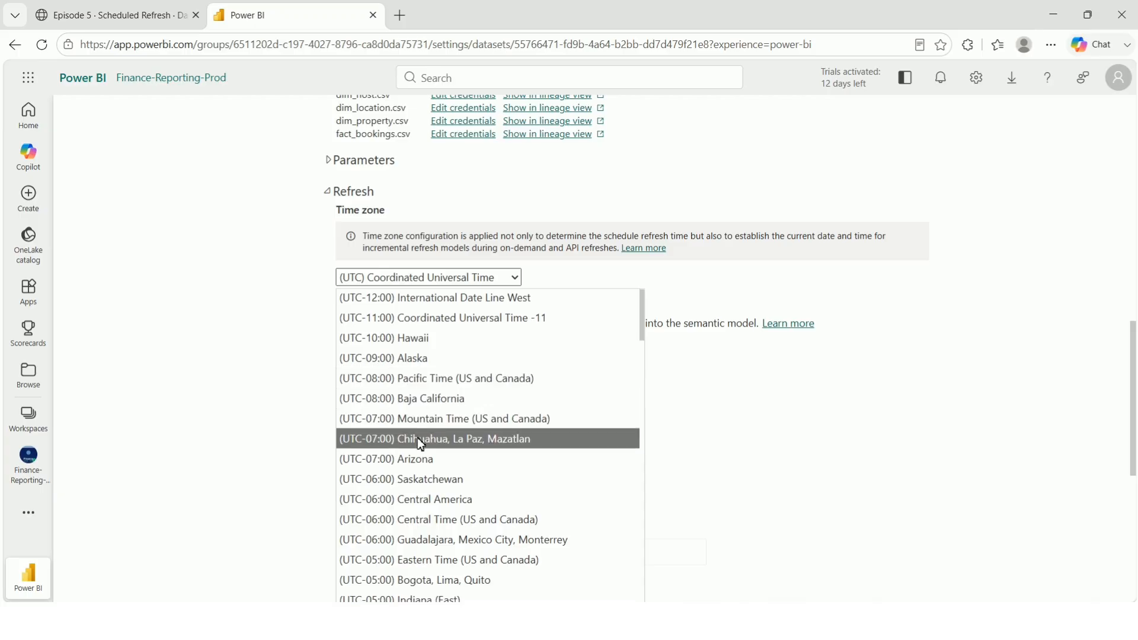
pyautogui.scroll(-20, 418, 440)
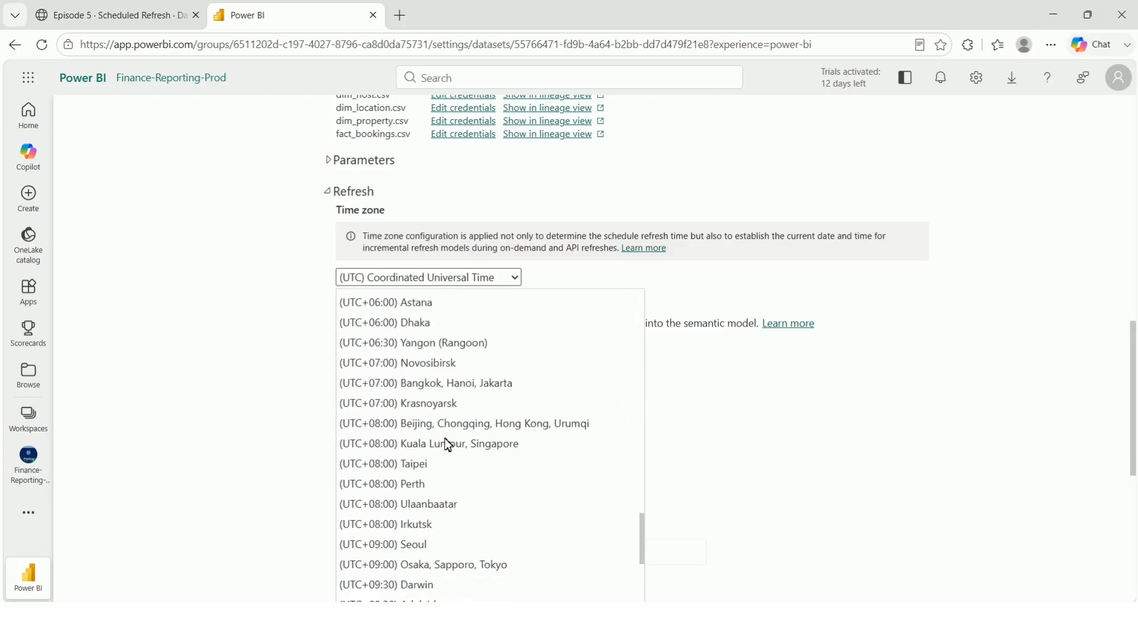
pyautogui.scroll(-4, 447, 445)
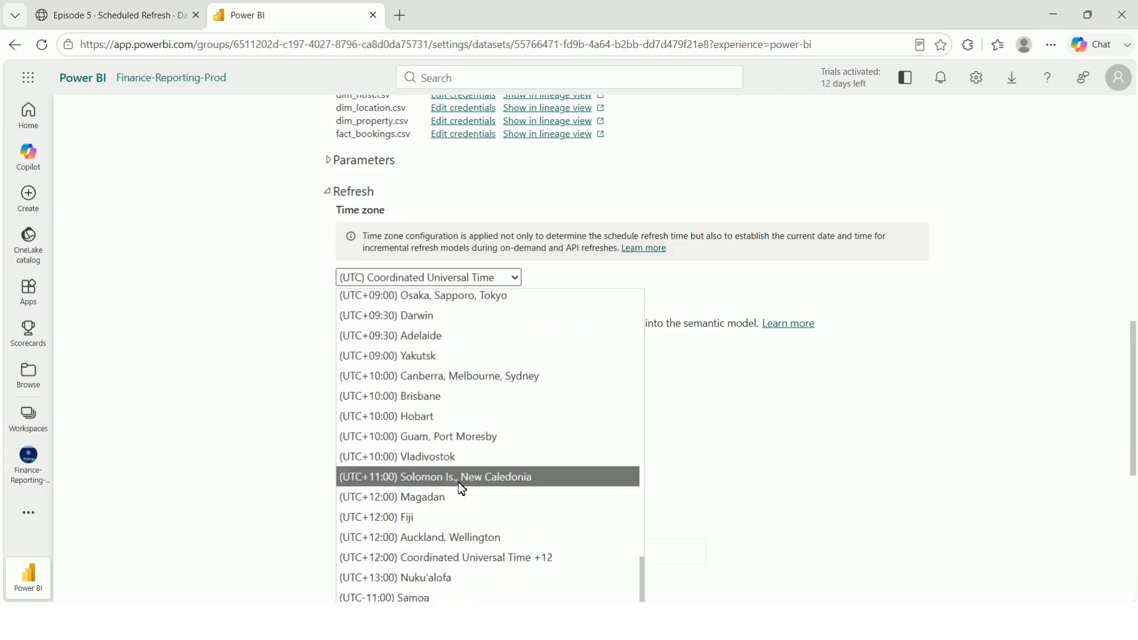
pyautogui.scroll(4, 440, 557)
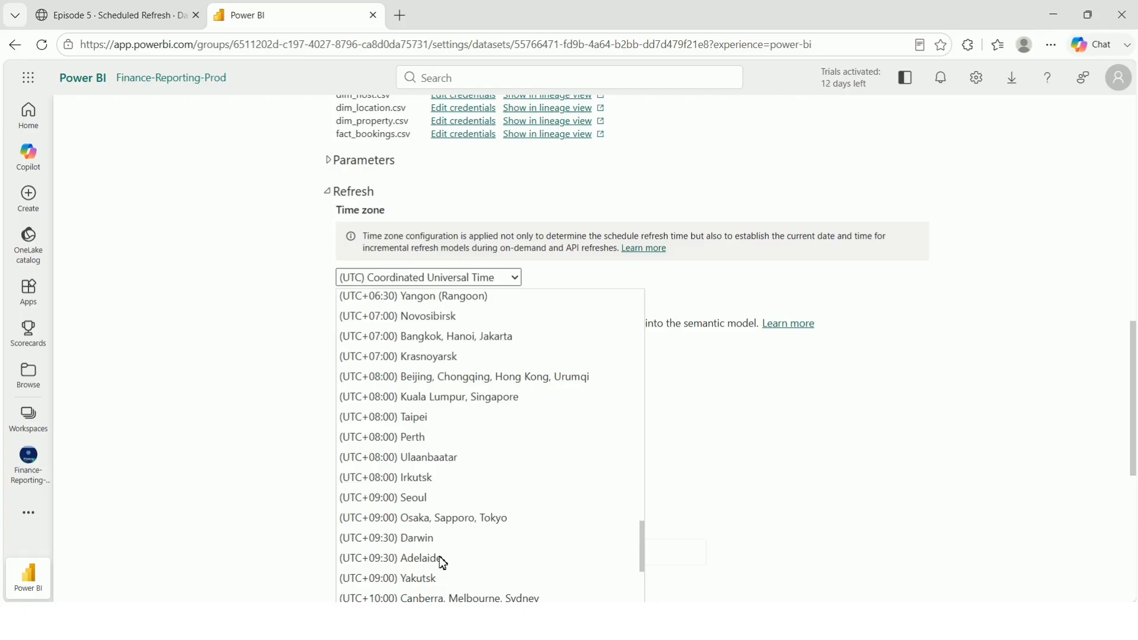
pyautogui.scroll(1, 442, 561)
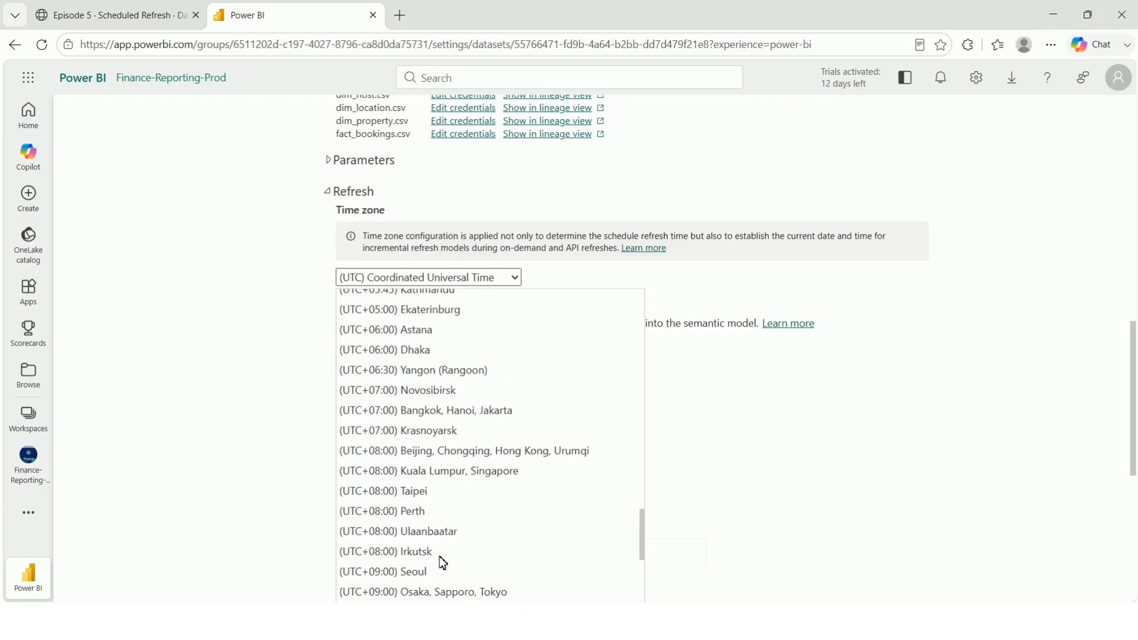
pyautogui.scroll(7, 434, 471)
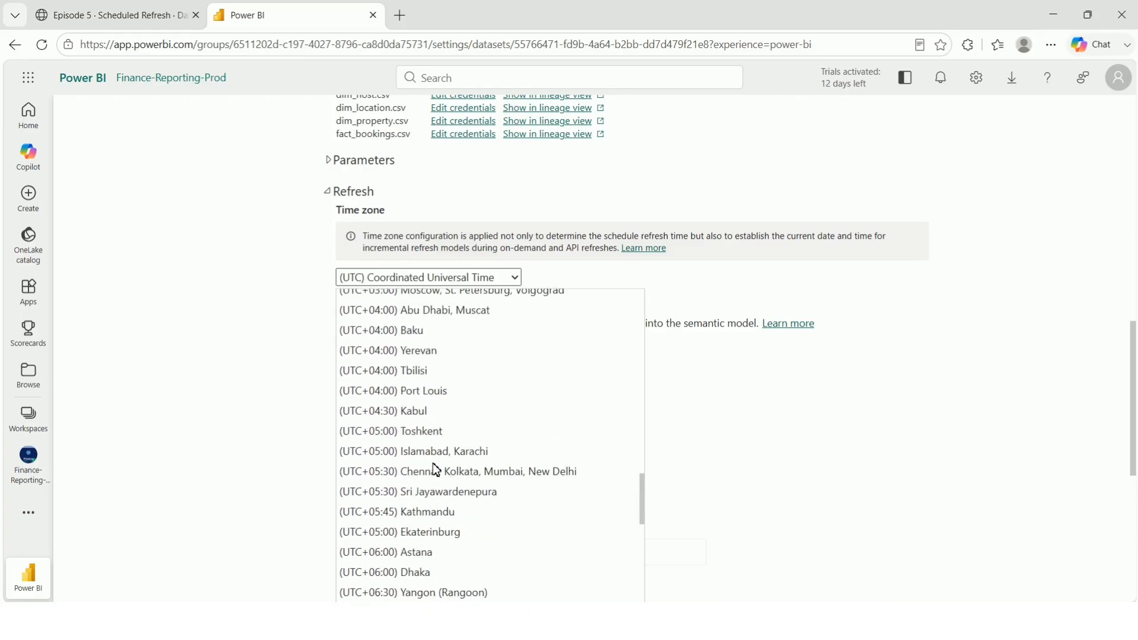
pyautogui.scroll(5, 436, 470)
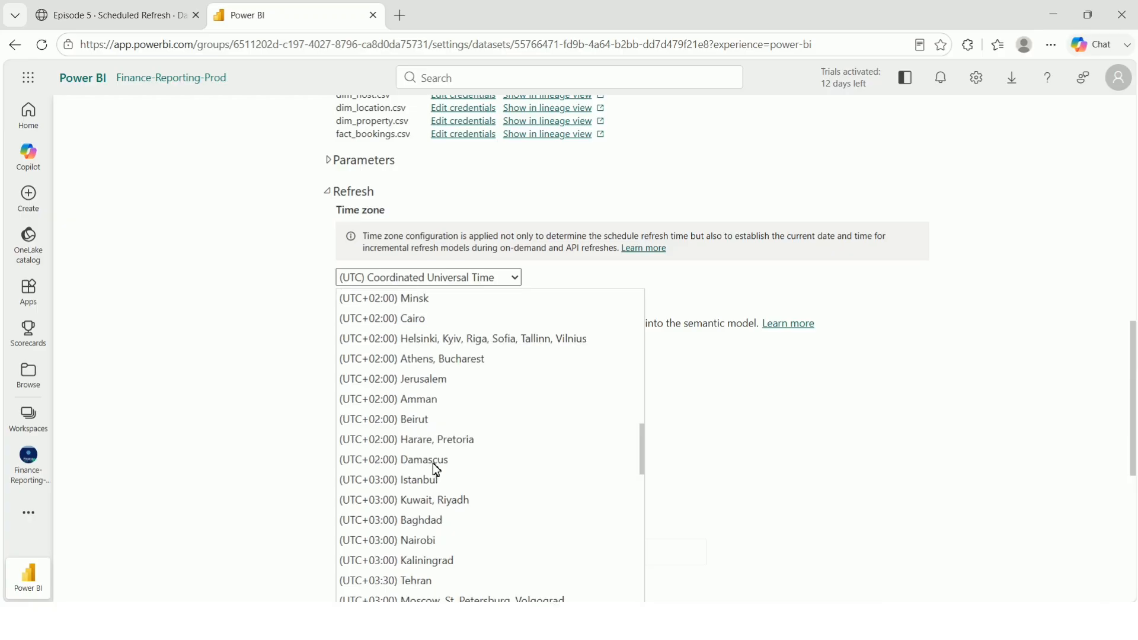
pyautogui.scroll(2, 435, 470)
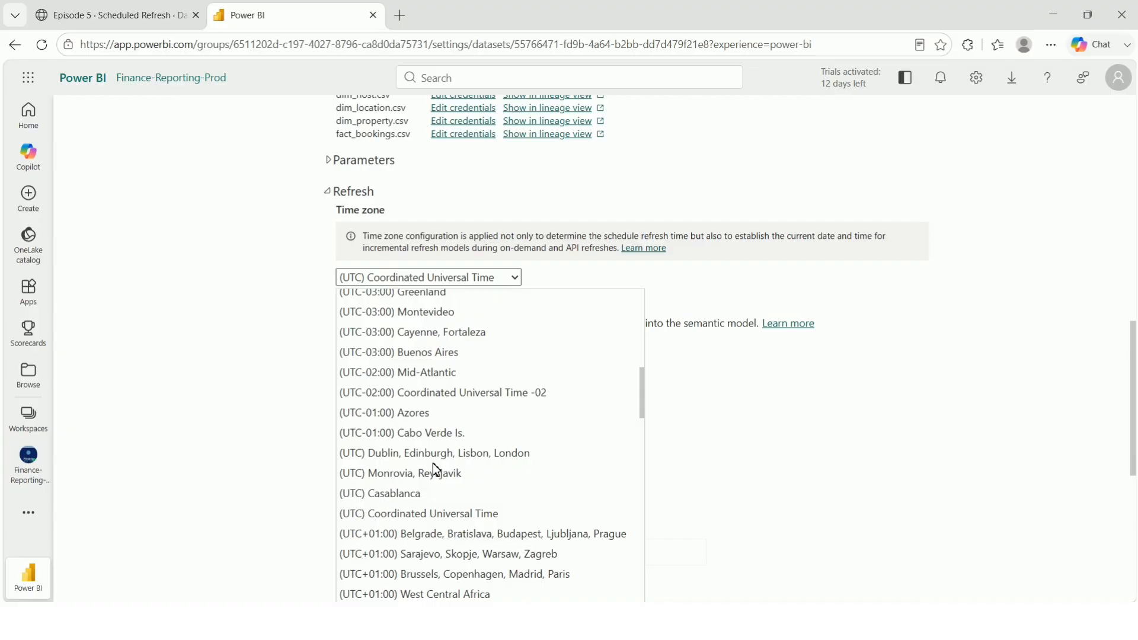
pyautogui.scroll(6, 436, 470)
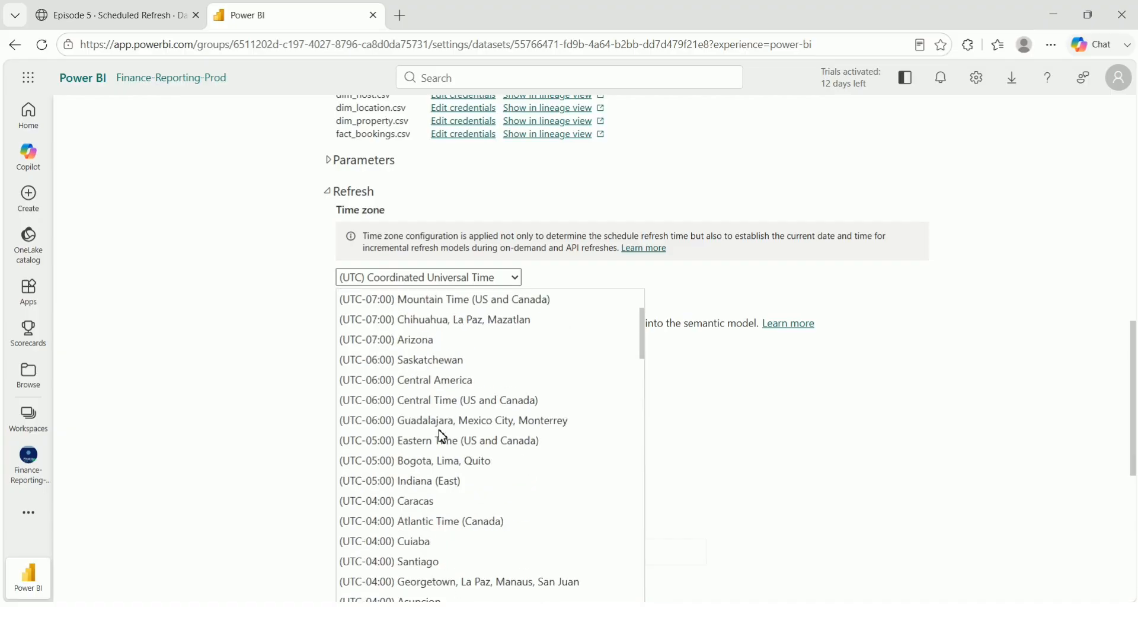
pyautogui.click(477, 405)
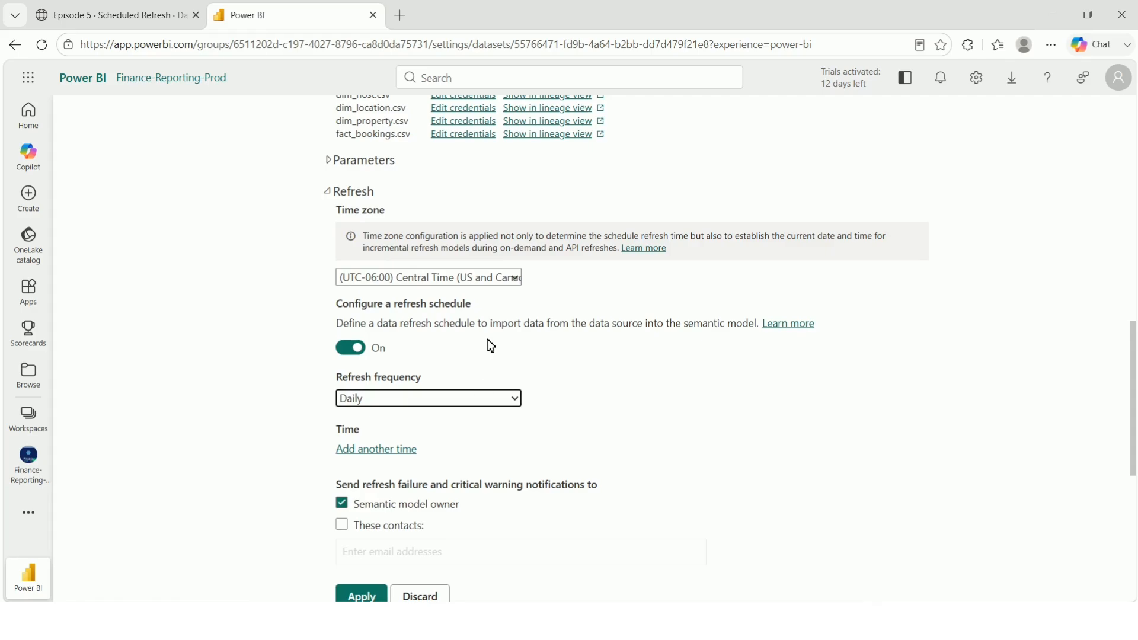
# Keep the refresh frequency on Daily and add refresh time slots.
pyautogui.scroll(-3, 490, 344)
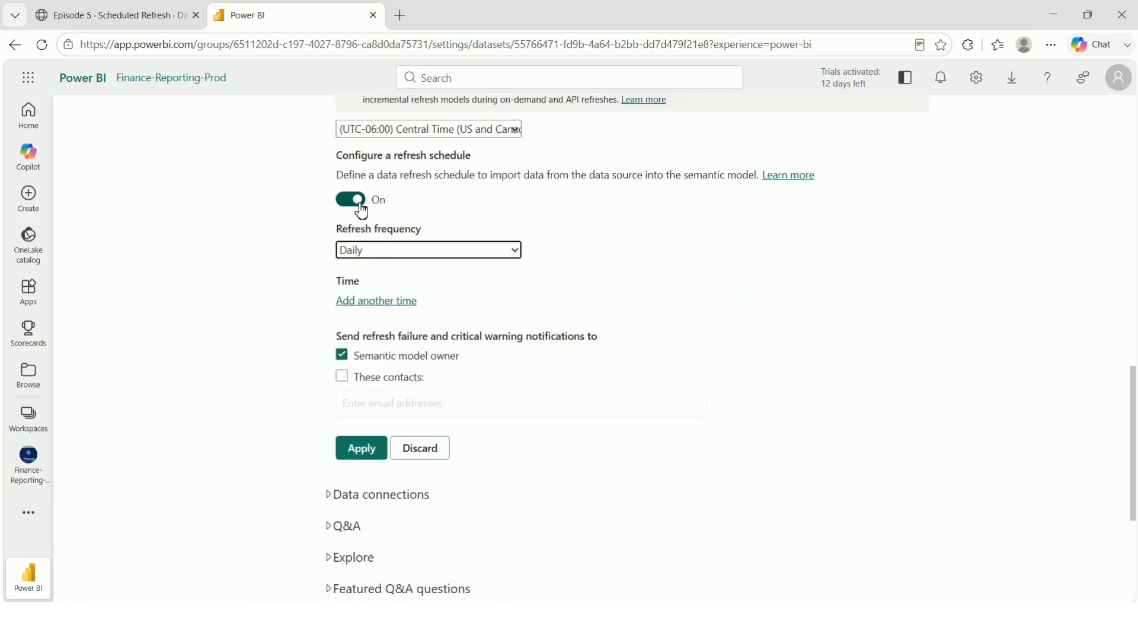
pyautogui.click(390, 248)
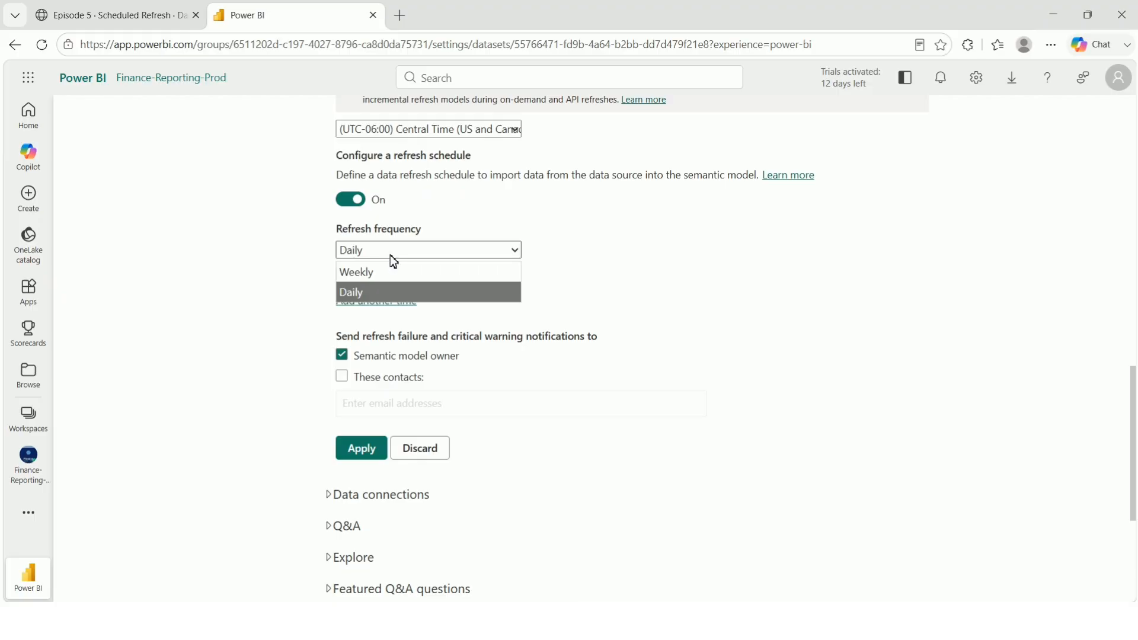
pyautogui.click(626, 289)
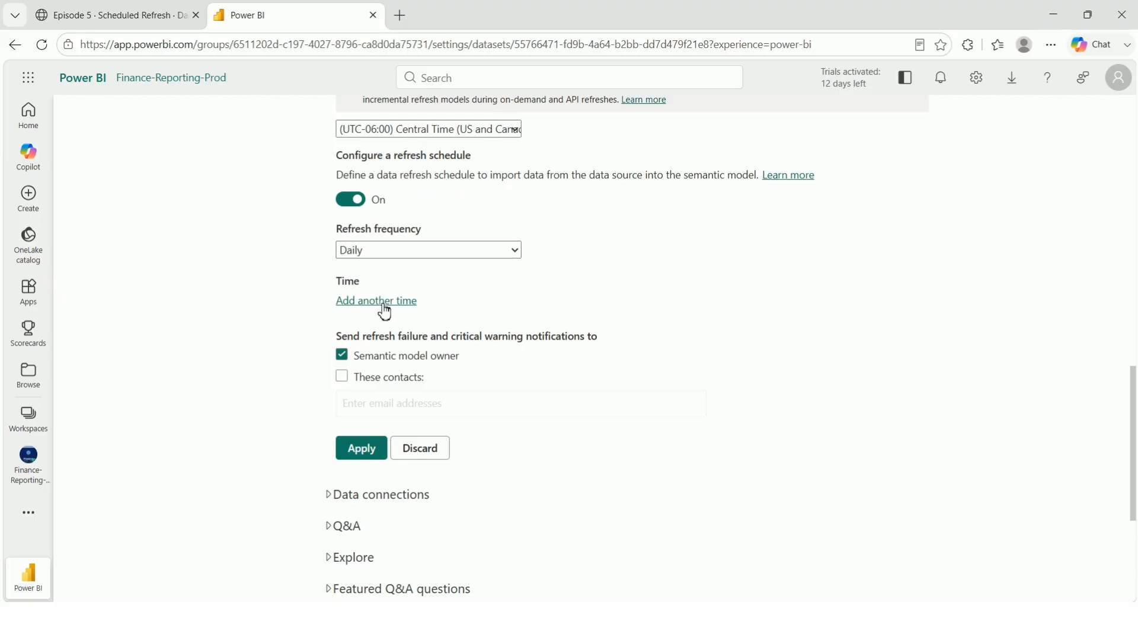
pyautogui.click(362, 302)
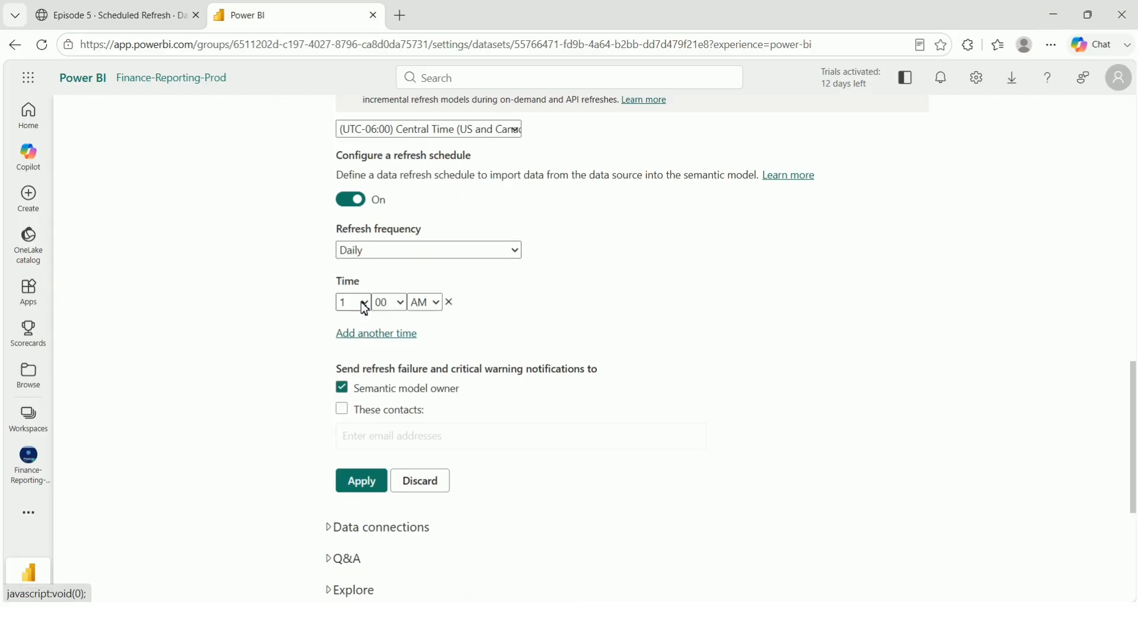
pyautogui.click(362, 335)
pyautogui.click(378, 364)
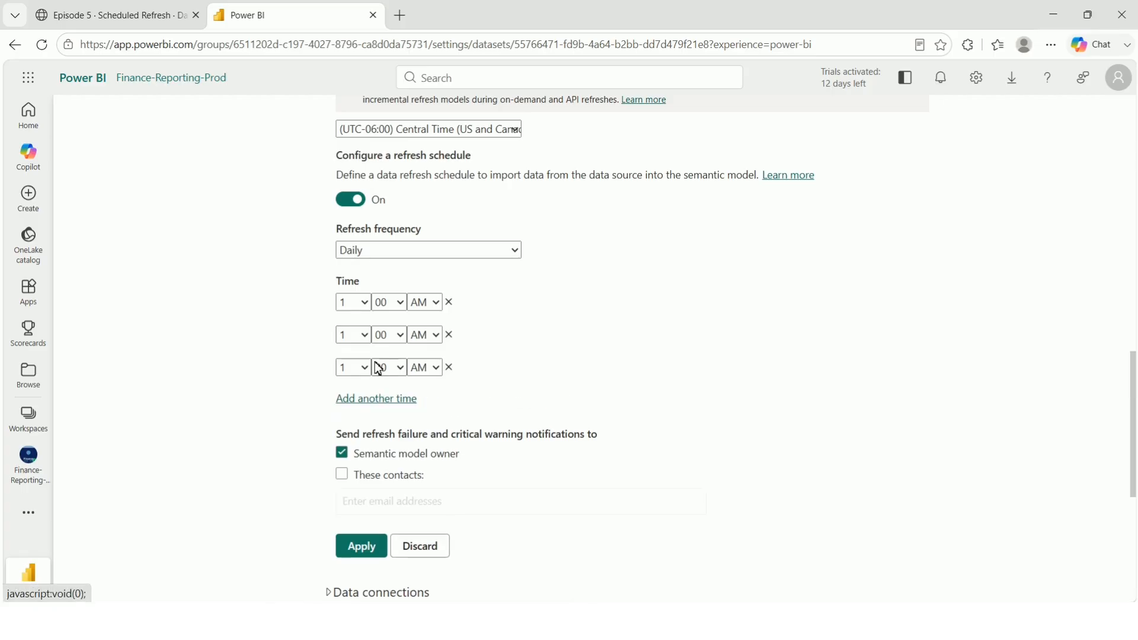
pyautogui.click(381, 399)
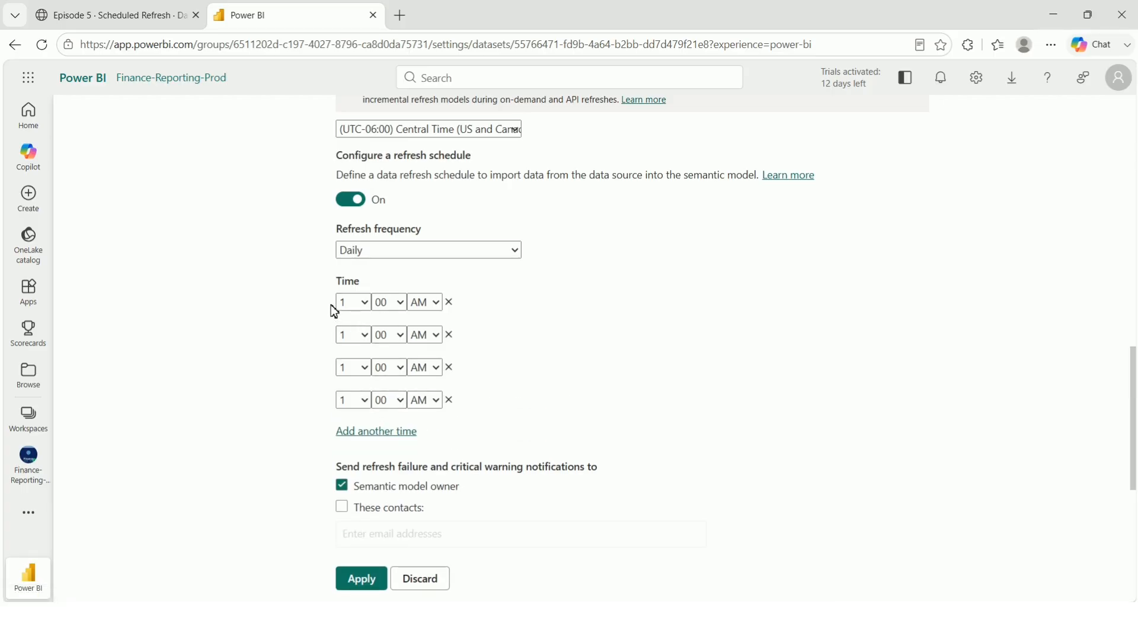
# Set the second slot to 1:30 AM and the third slot to 2:00 AM.
pyautogui.click(391, 335)
pyautogui.click(382, 372)
pyautogui.click(394, 368)
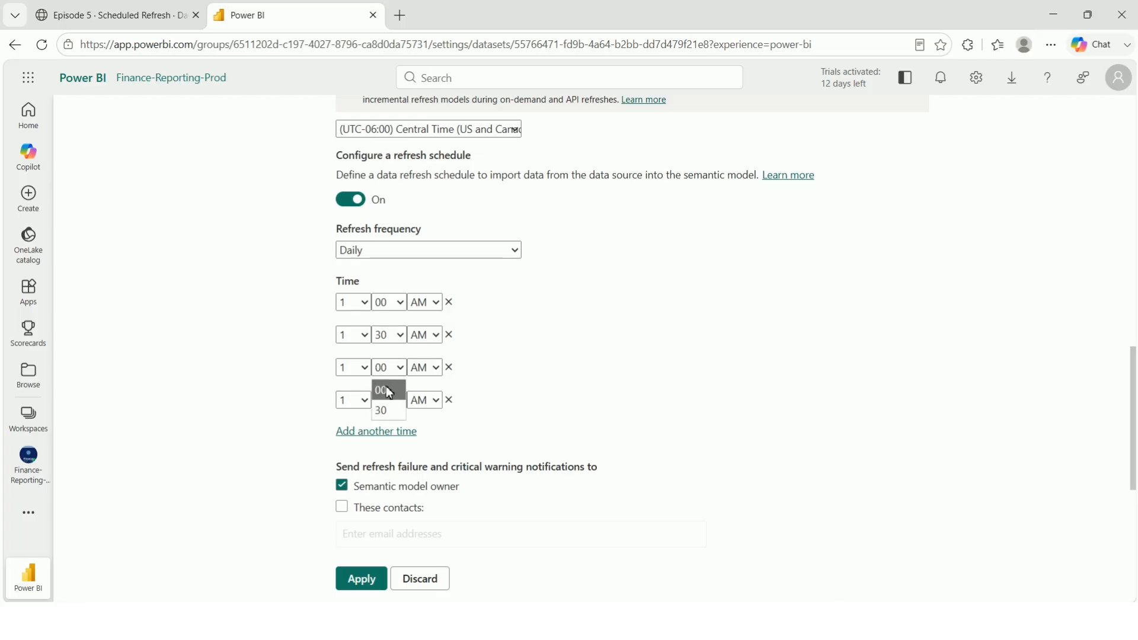
pyautogui.click(390, 391)
pyautogui.click(343, 369)
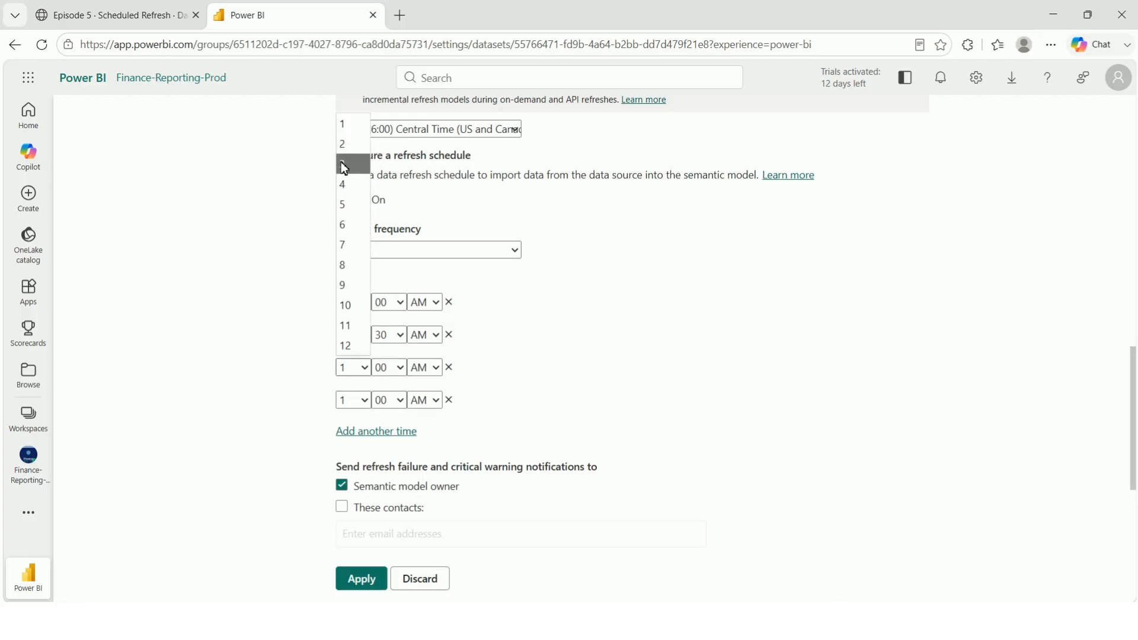
pyautogui.click(343, 144)
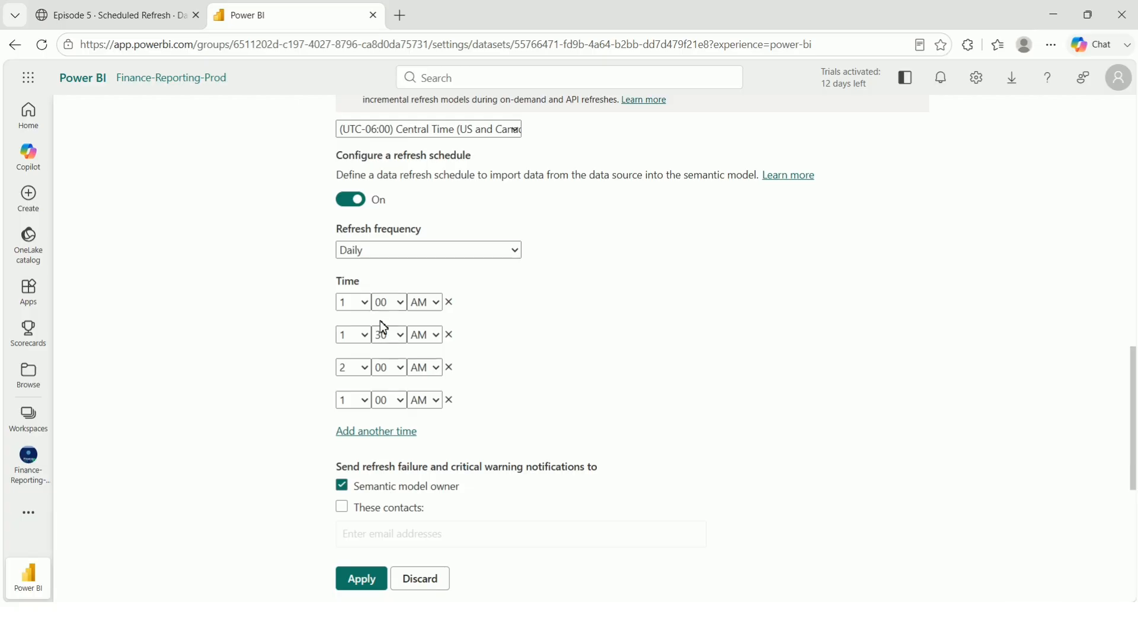
pyautogui.scroll(-1, 379, 401)
# Add three more refresh time slots, bringing the schedule to seven.
pyautogui.click(378, 360)
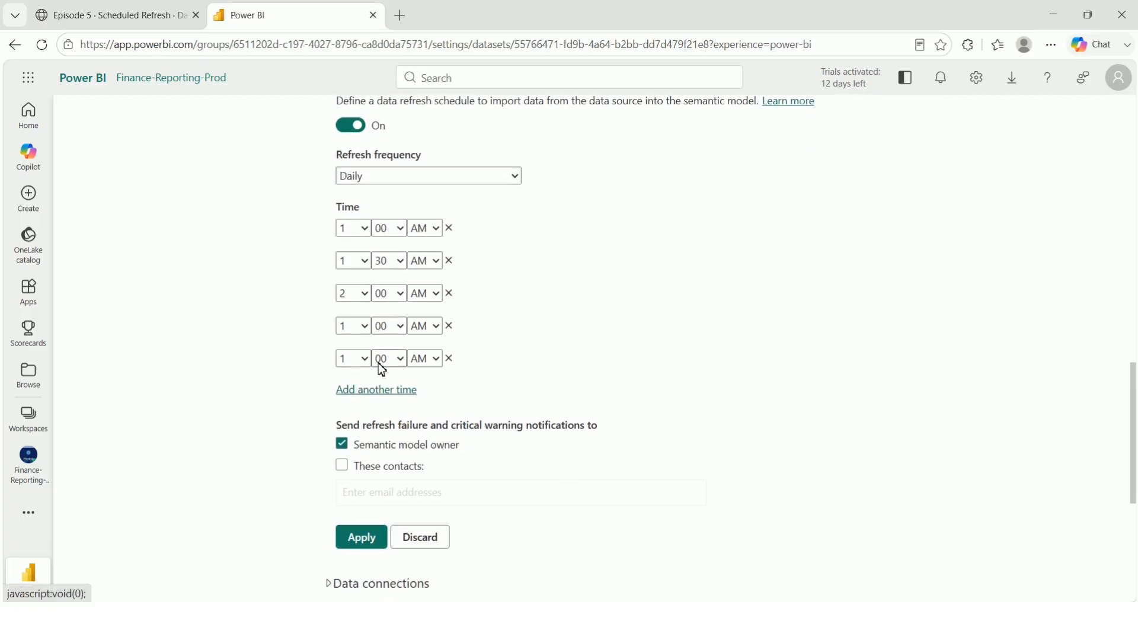
pyautogui.click(378, 392)
pyautogui.click(378, 425)
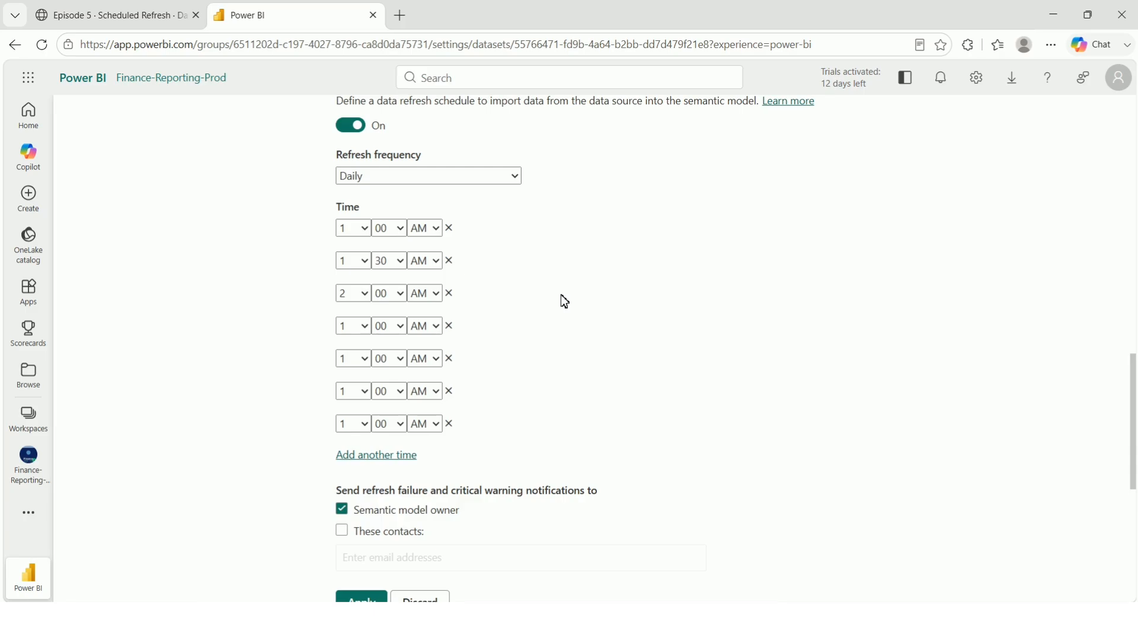
# Uncheck Semantic model owner for refresh failure notifications.
pyautogui.scroll(-2, 560, 296)
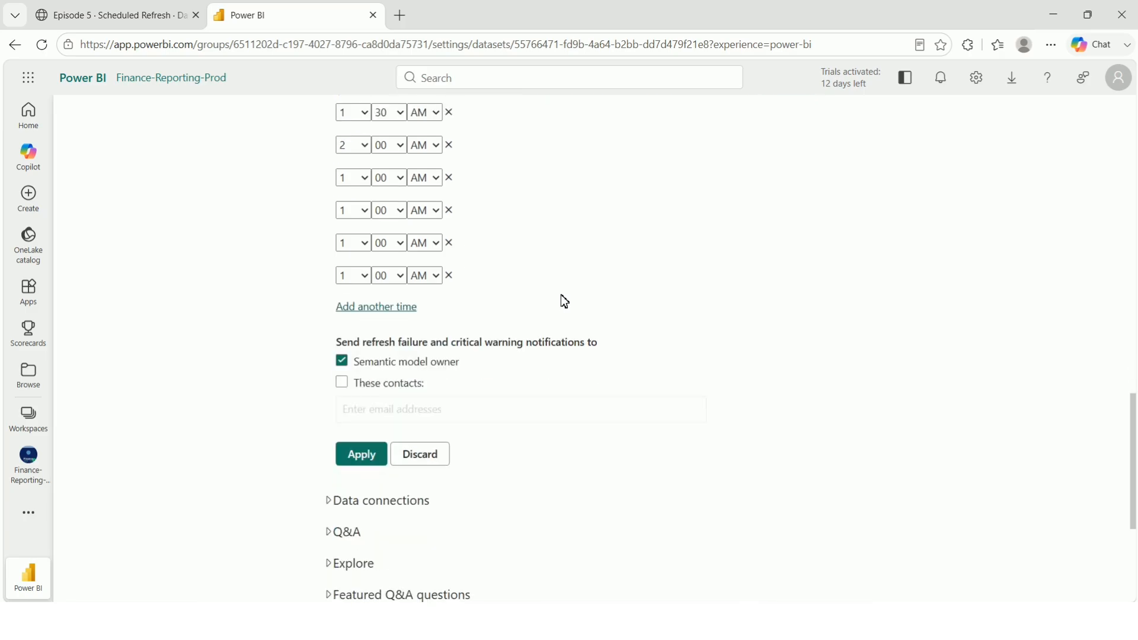
pyautogui.click(389, 364)
pyautogui.scroll(-2, 533, 272)
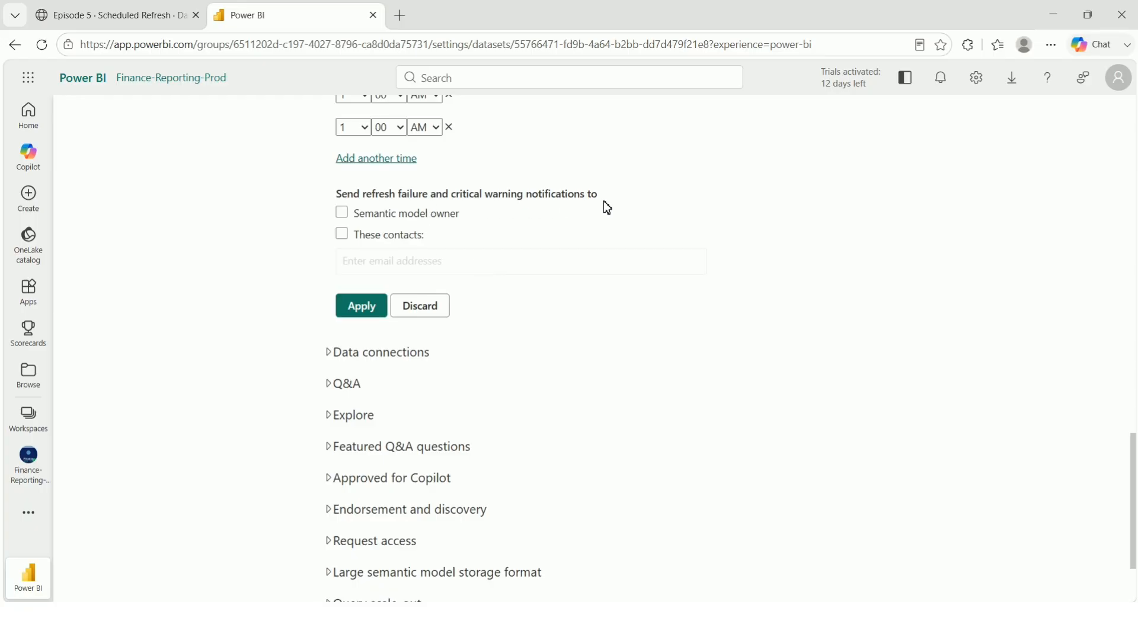
# Notify the model owner plus one added contact of failures; Apply fails on invalid times, dismiss the error.
pyautogui.click(391, 220)
pyautogui.click(405, 236)
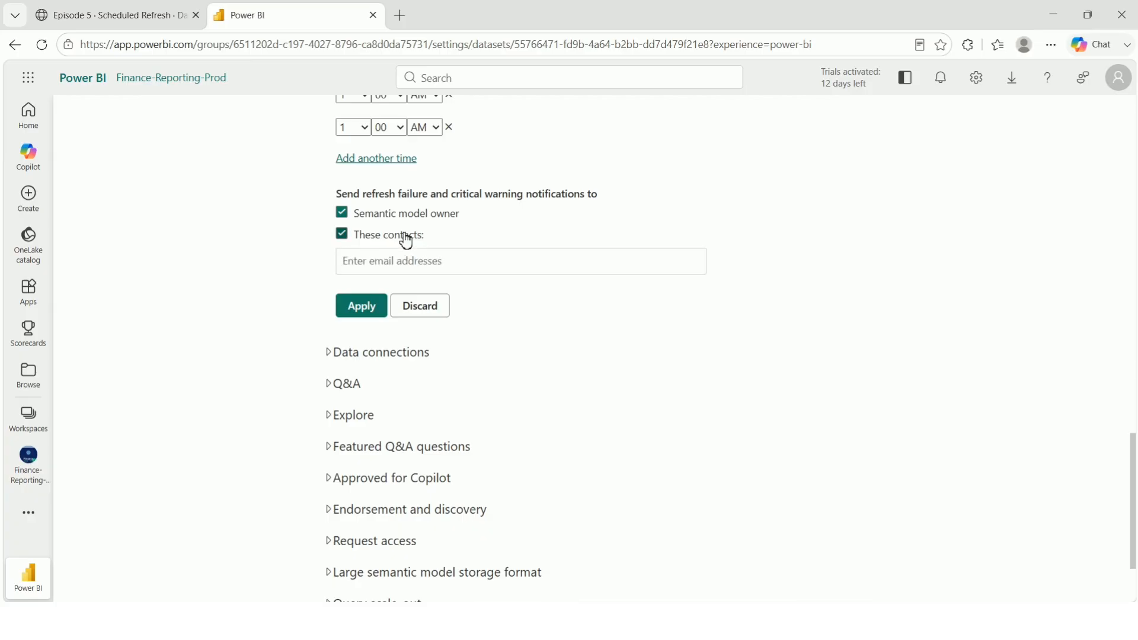
pyautogui.click(403, 251)
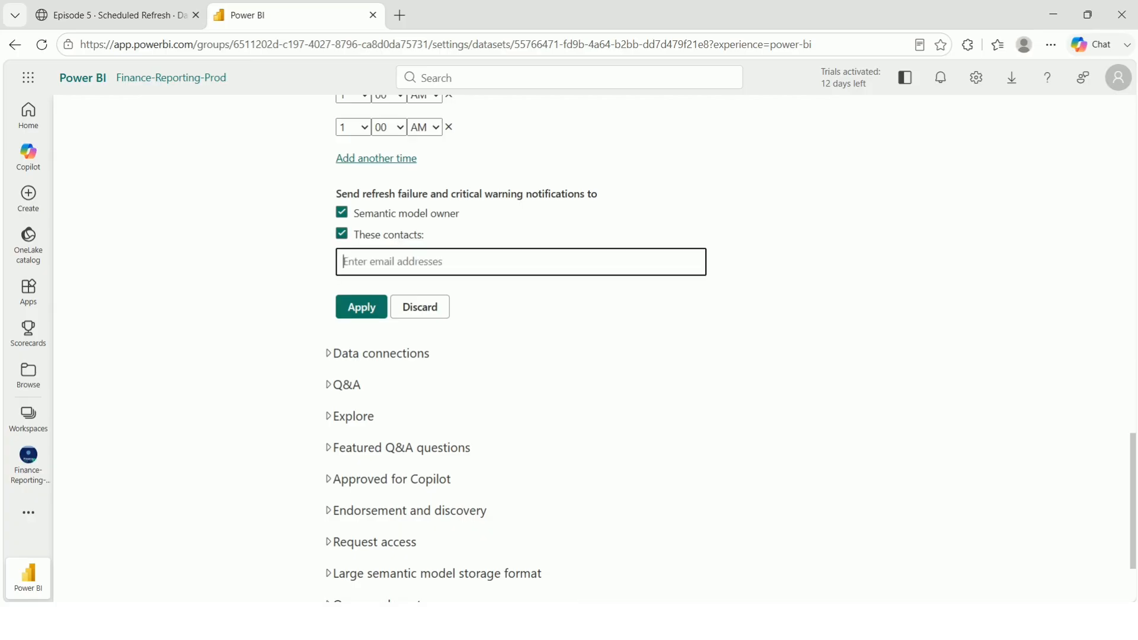
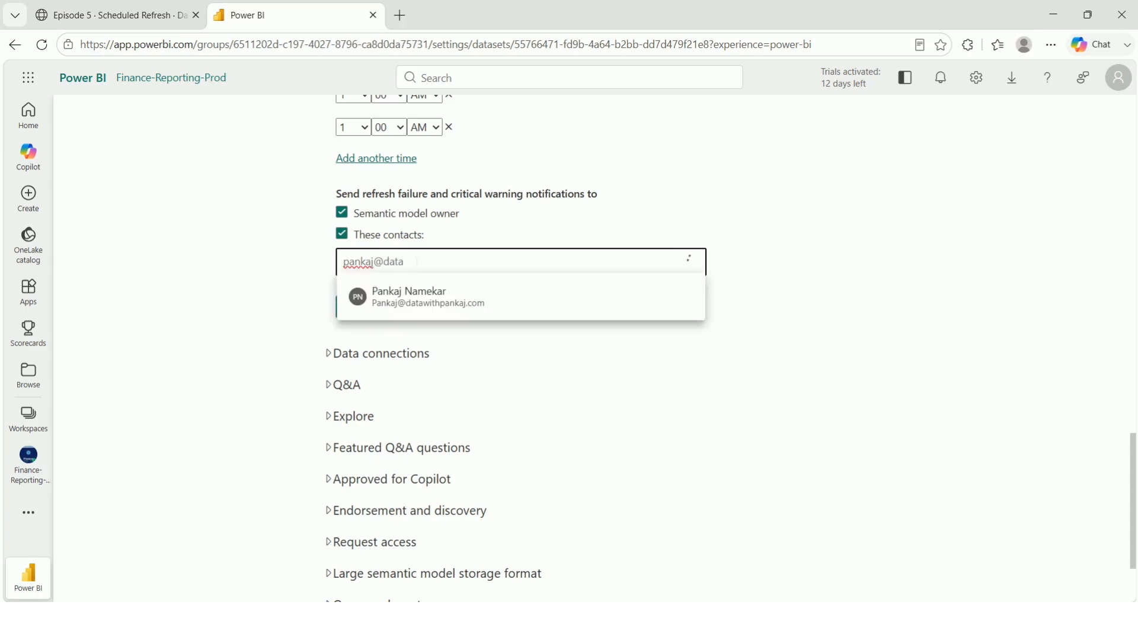
pyautogui.click(432, 302)
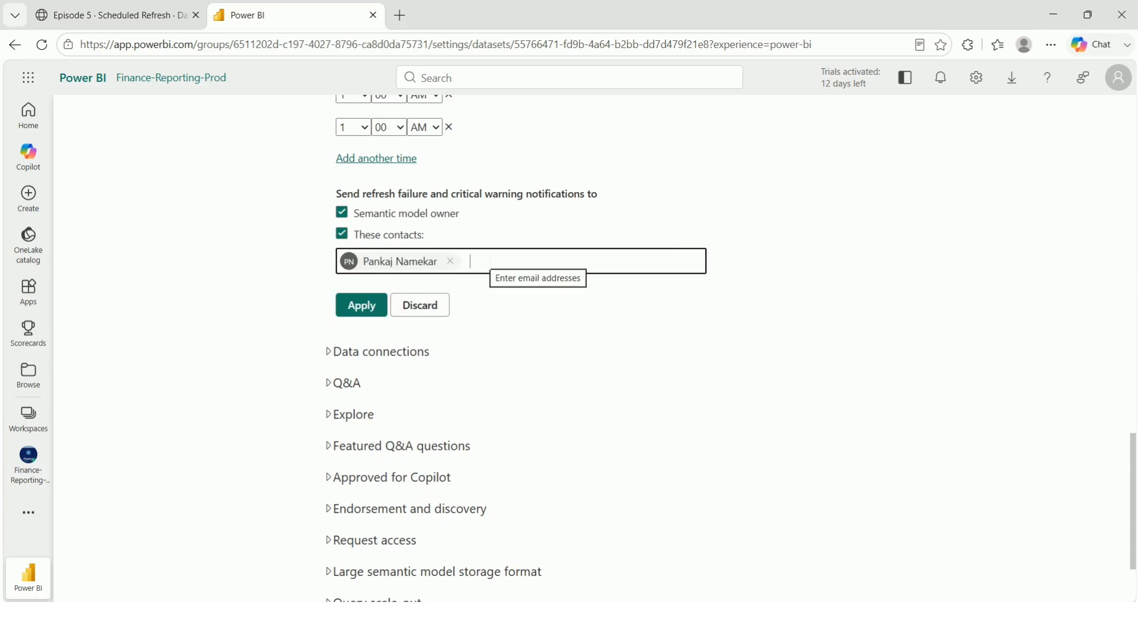
pyautogui.click(358, 306)
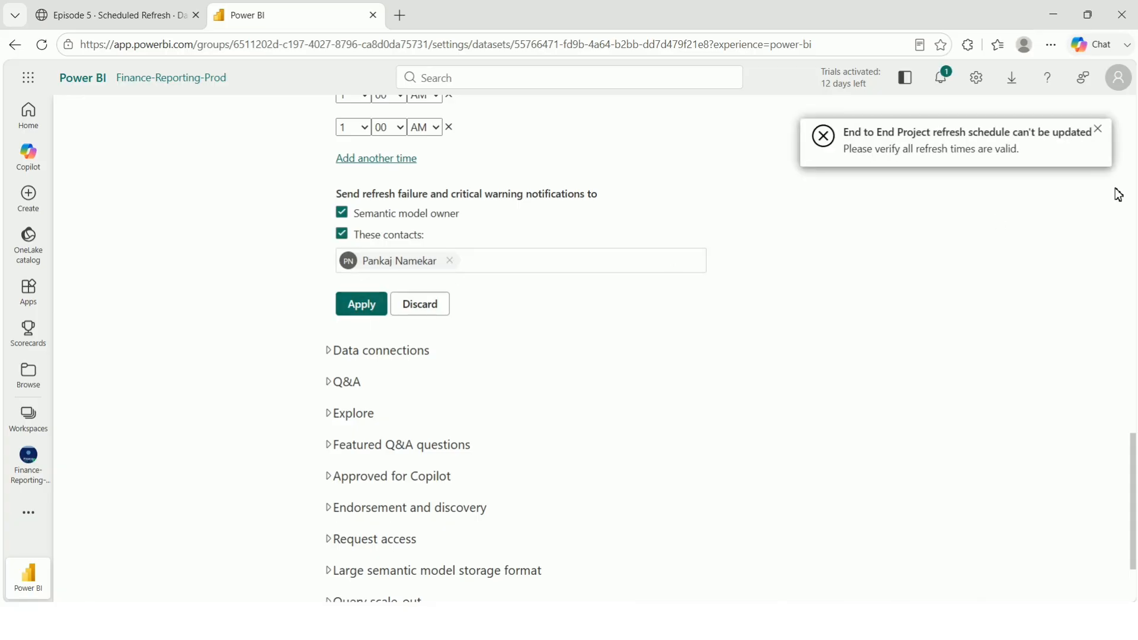
pyautogui.click(1096, 131)
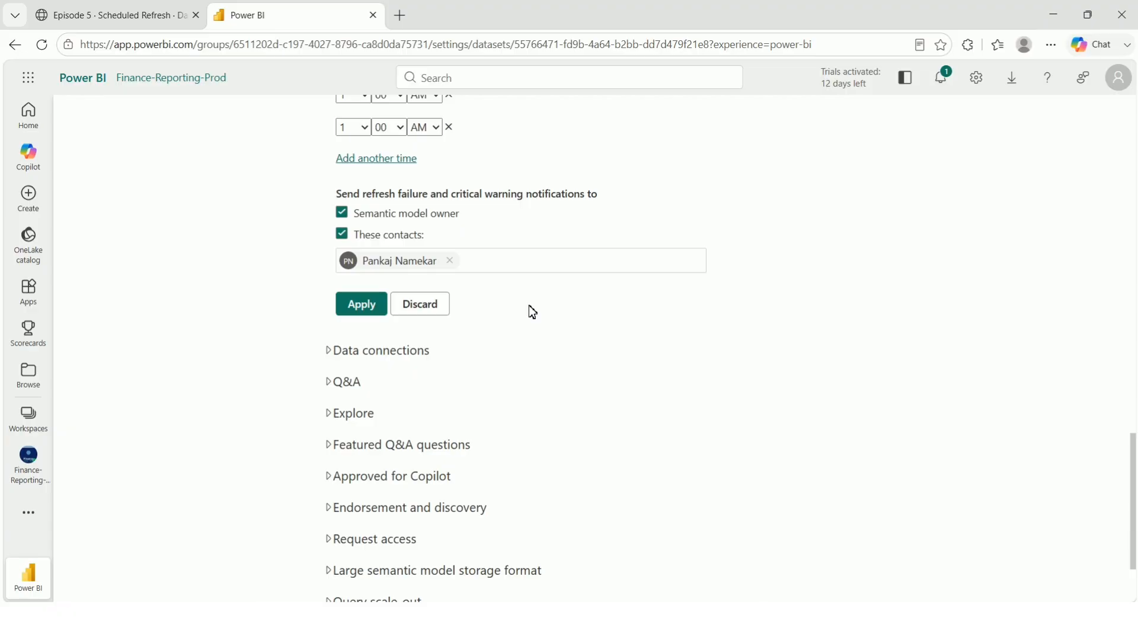
# Change the fourth refresh slot to 2:30 AM.
pyautogui.scroll(-2, 530, 309)
pyautogui.scroll(15, 397, 245)
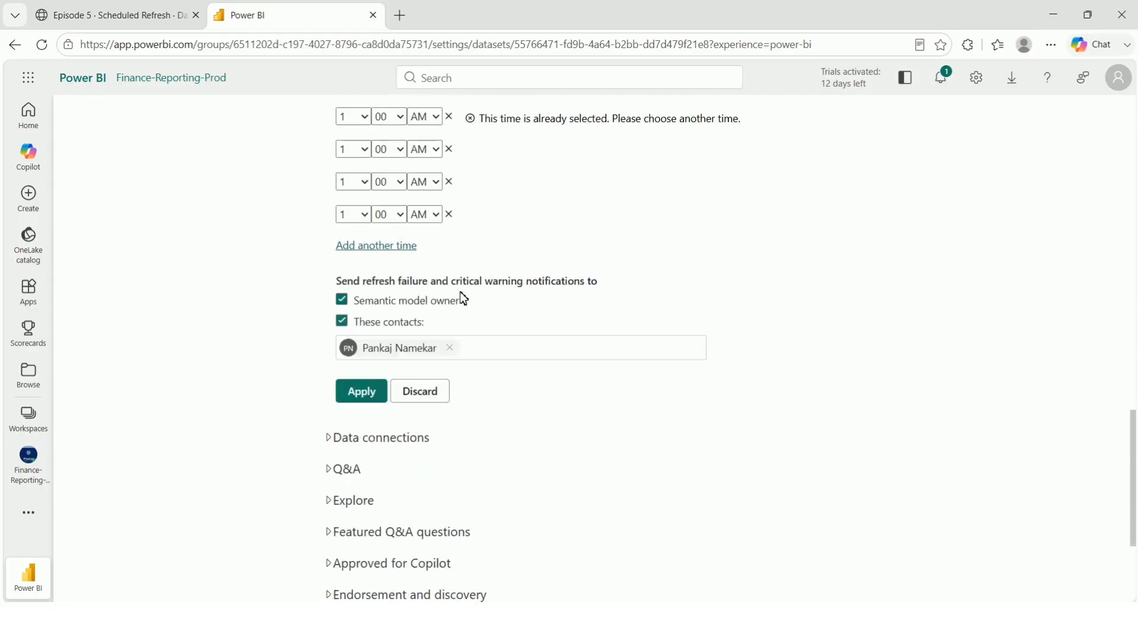
pyautogui.scroll(2, 446, 293)
pyautogui.scroll(-12, 446, 292)
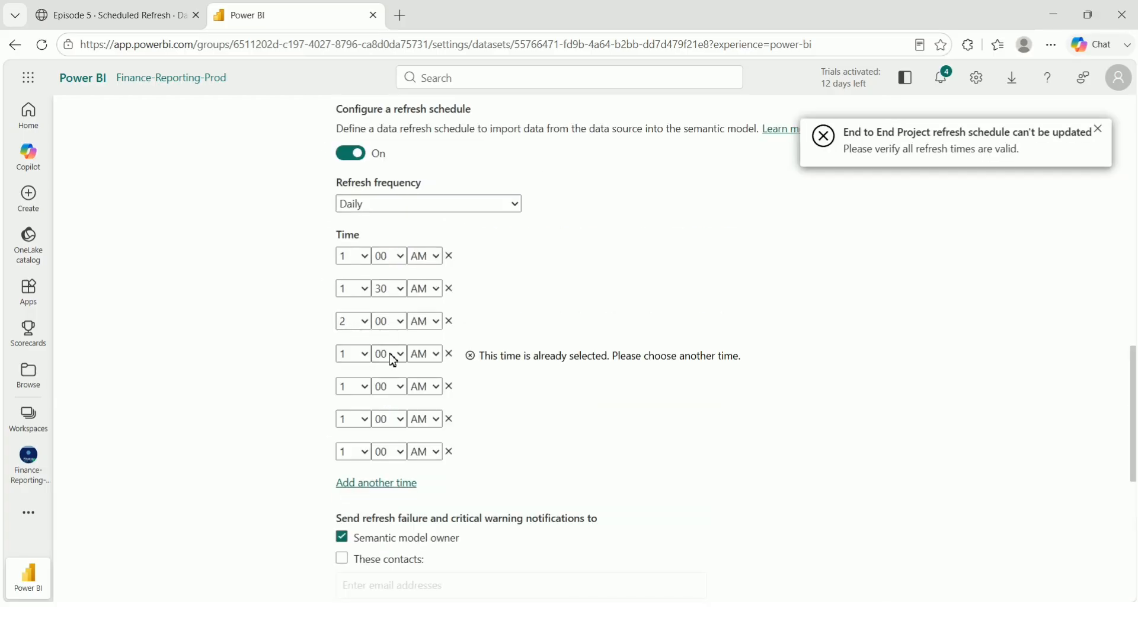
pyautogui.click(365, 353)
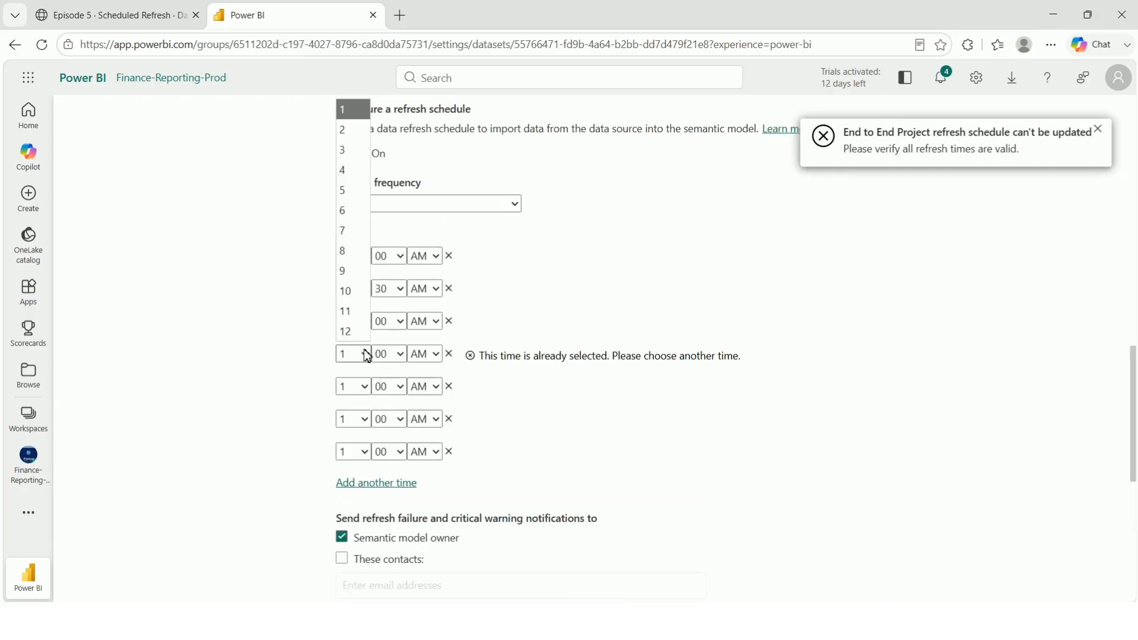
pyautogui.click(350, 129)
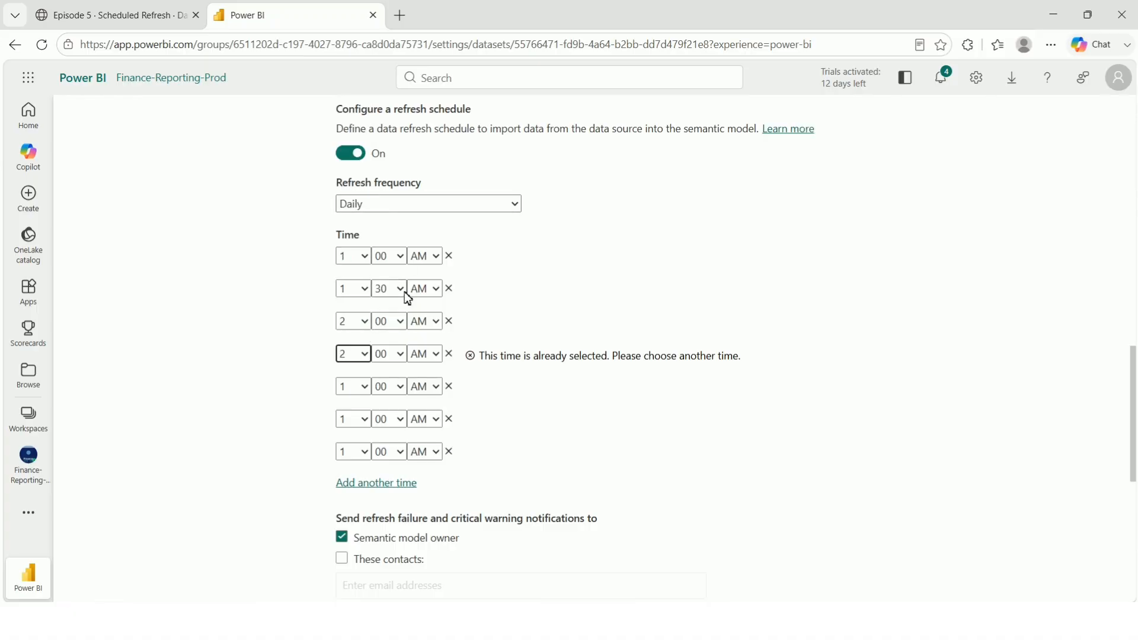
pyautogui.click(386, 358)
pyautogui.click(381, 397)
# Set the fifth, sixth and seventh slots to 3:00, 4:00 and 5:00 AM, then apply the schedule.
pyautogui.click(354, 386)
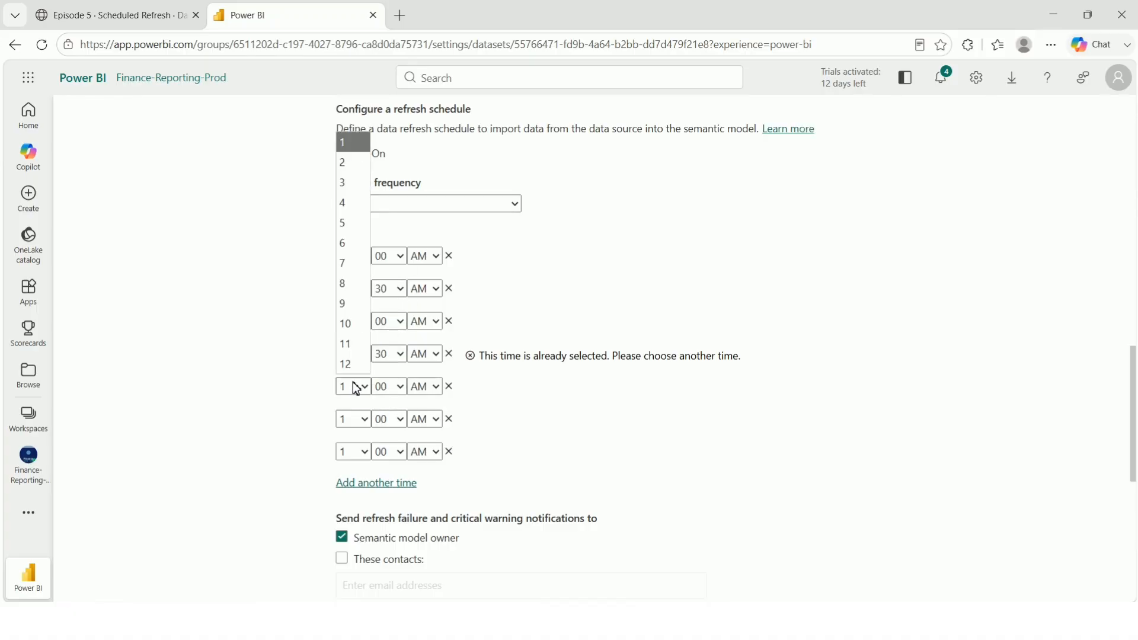
pyautogui.click(354, 188)
pyautogui.click(363, 419)
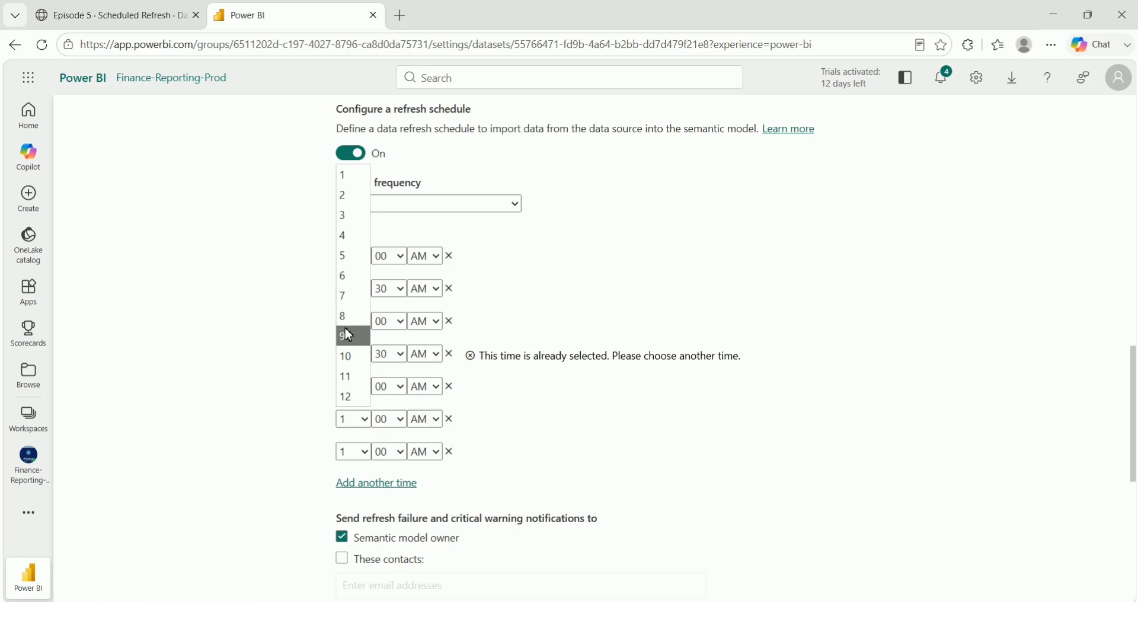
pyautogui.click(354, 237)
pyautogui.click(364, 450)
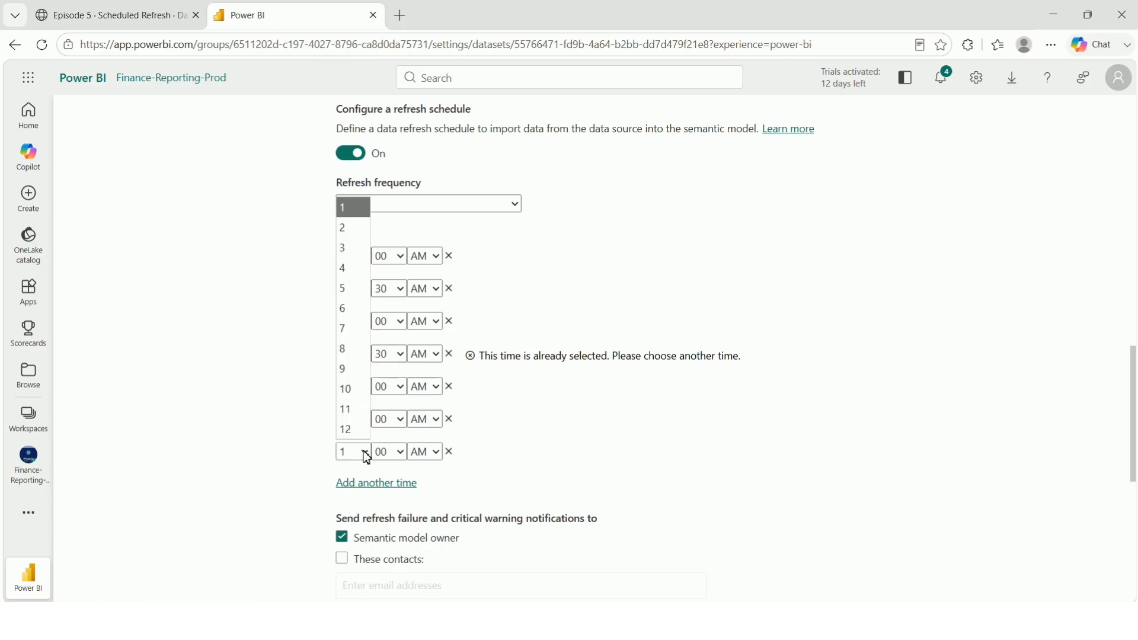
pyautogui.click(350, 300)
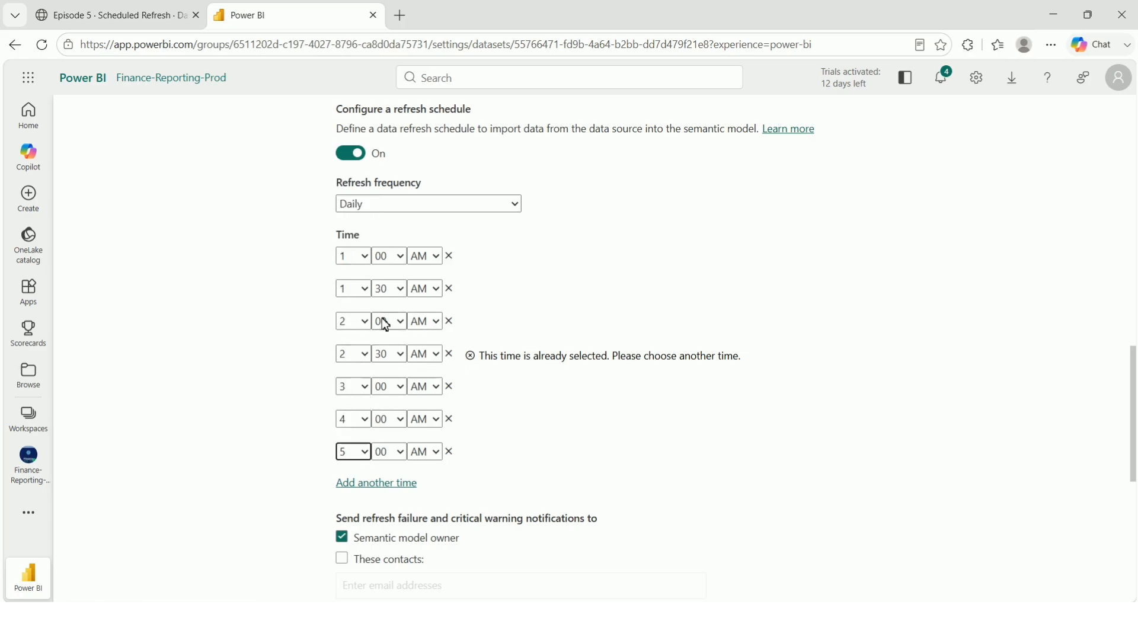
pyautogui.scroll(-2, 422, 420)
pyautogui.scroll(-2, 422, 419)
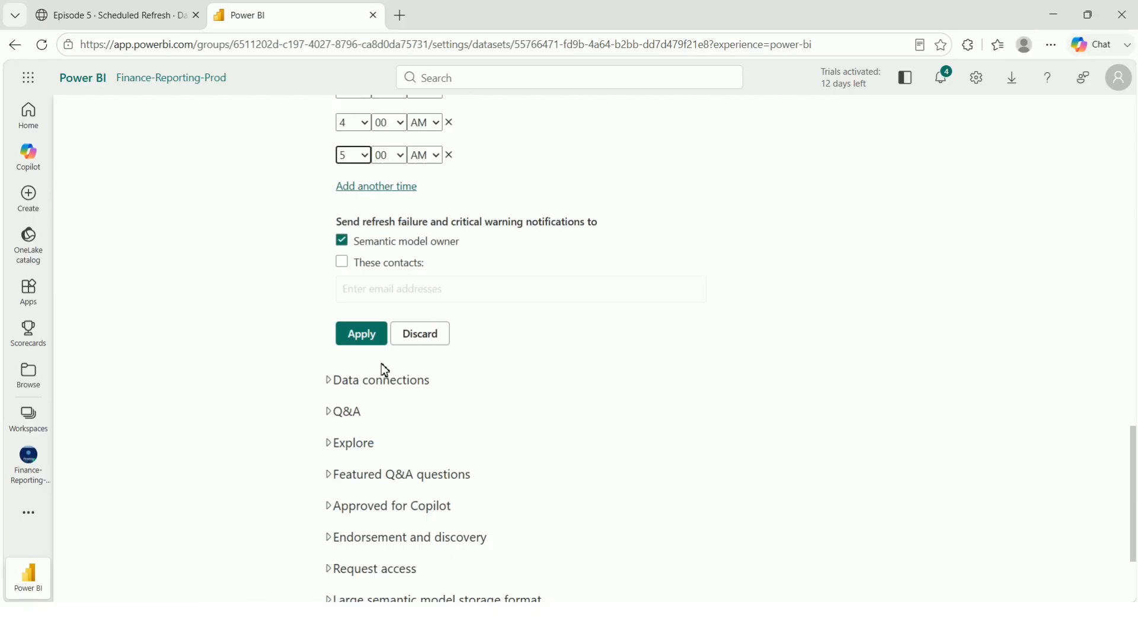
pyautogui.click(372, 334)
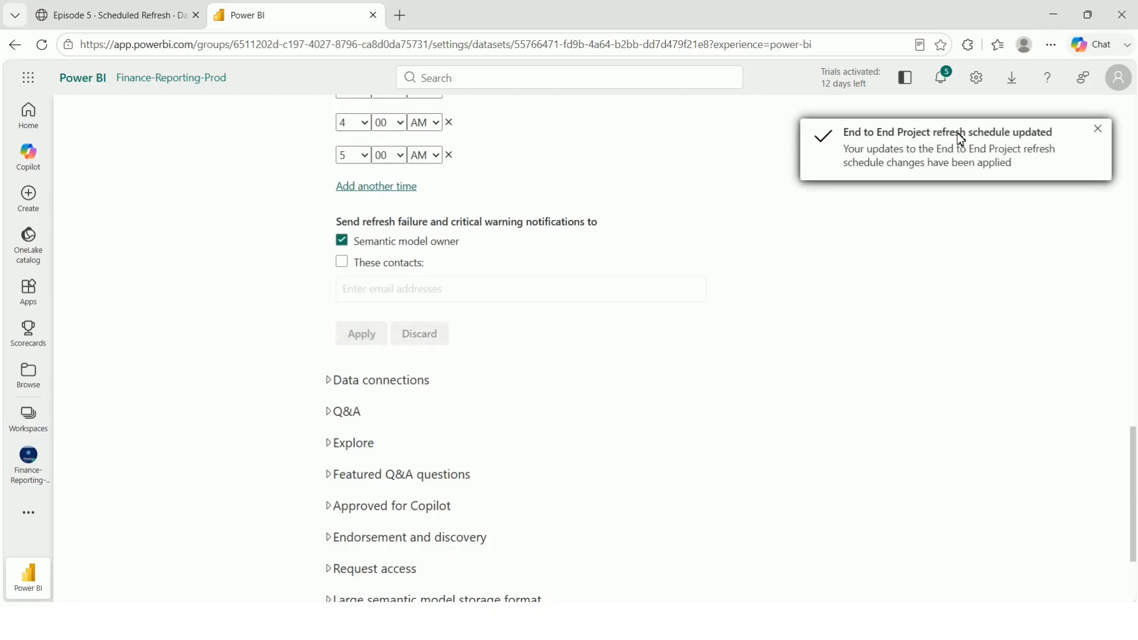
pyautogui.scroll(6, 553, 516)
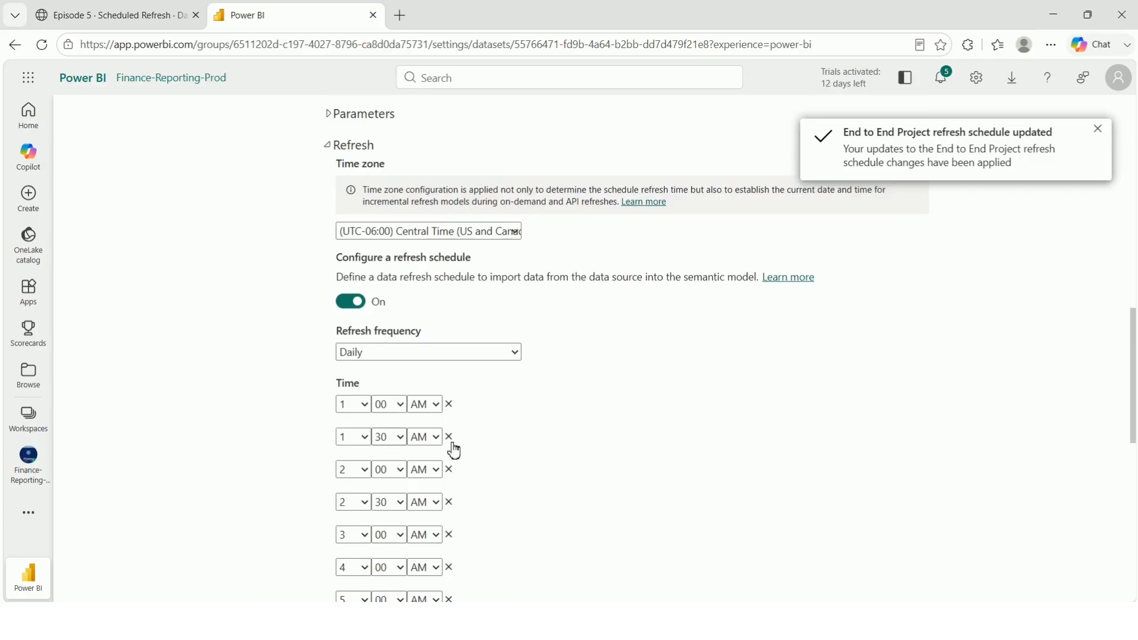
pyautogui.scroll(-1, 384, 469)
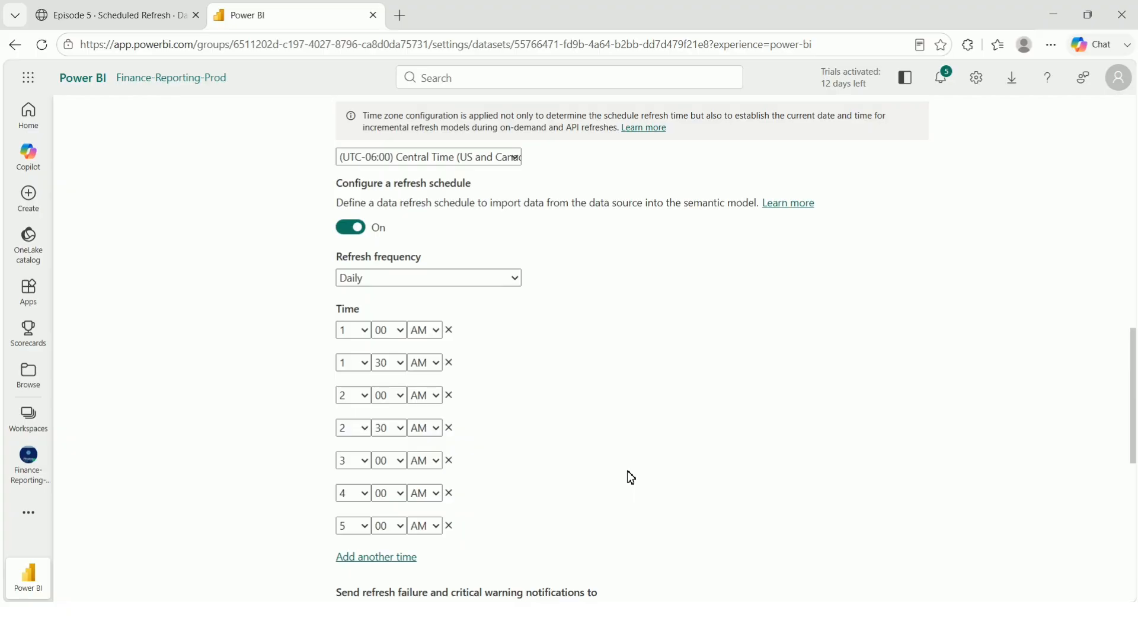
pyautogui.scroll(3, 630, 476)
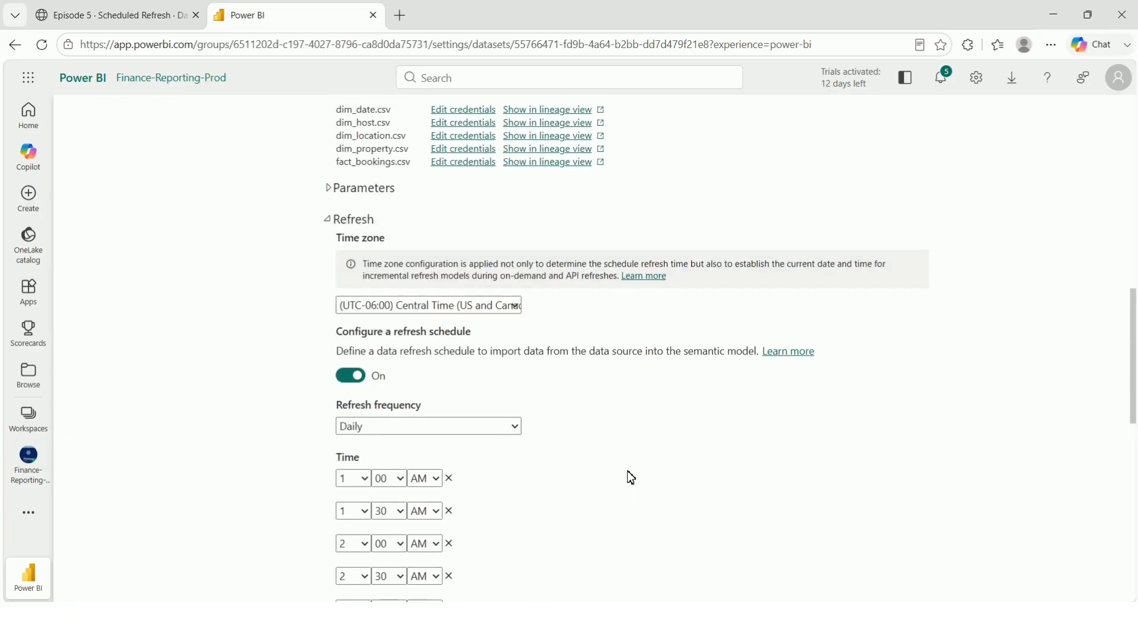
pyautogui.scroll(2, 630, 477)
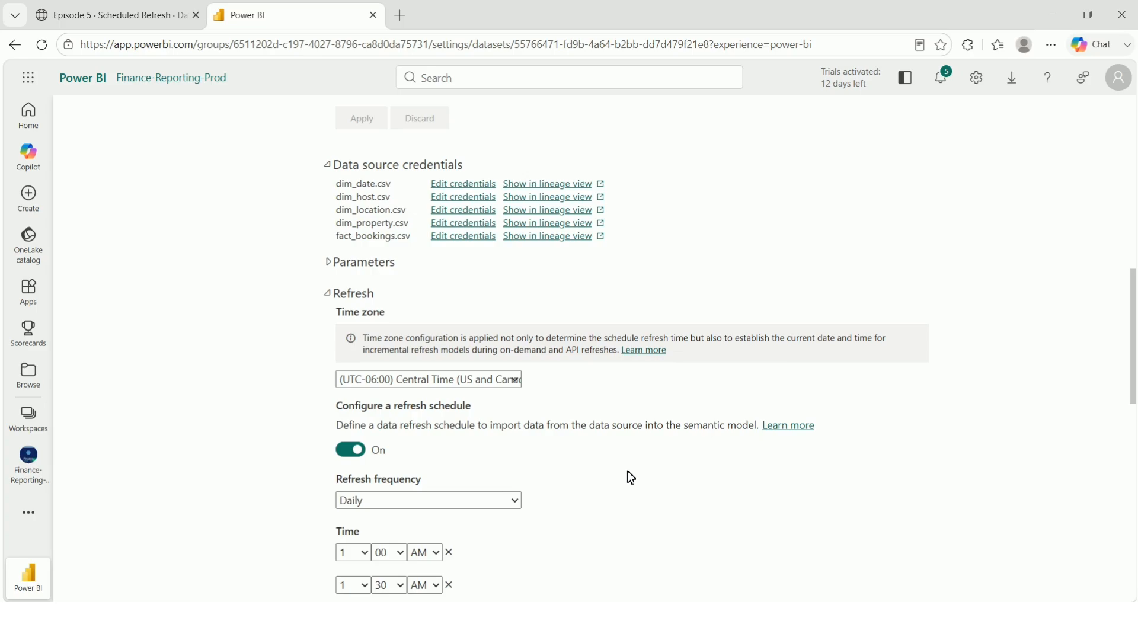
pyautogui.scroll(10, 630, 477)
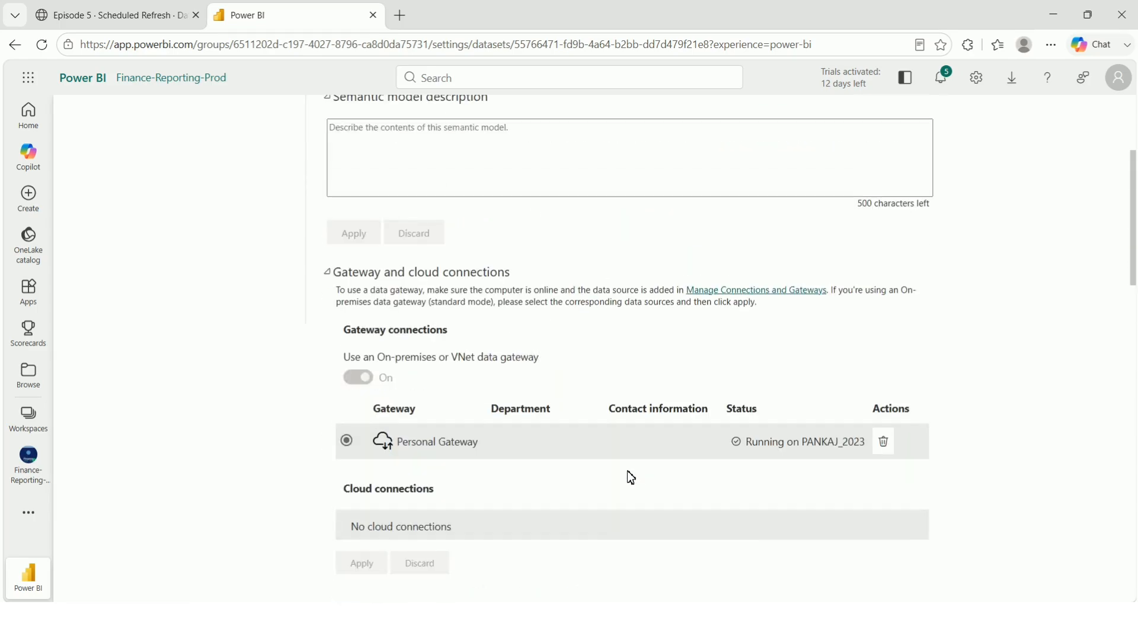
pyautogui.scroll(2, 630, 477)
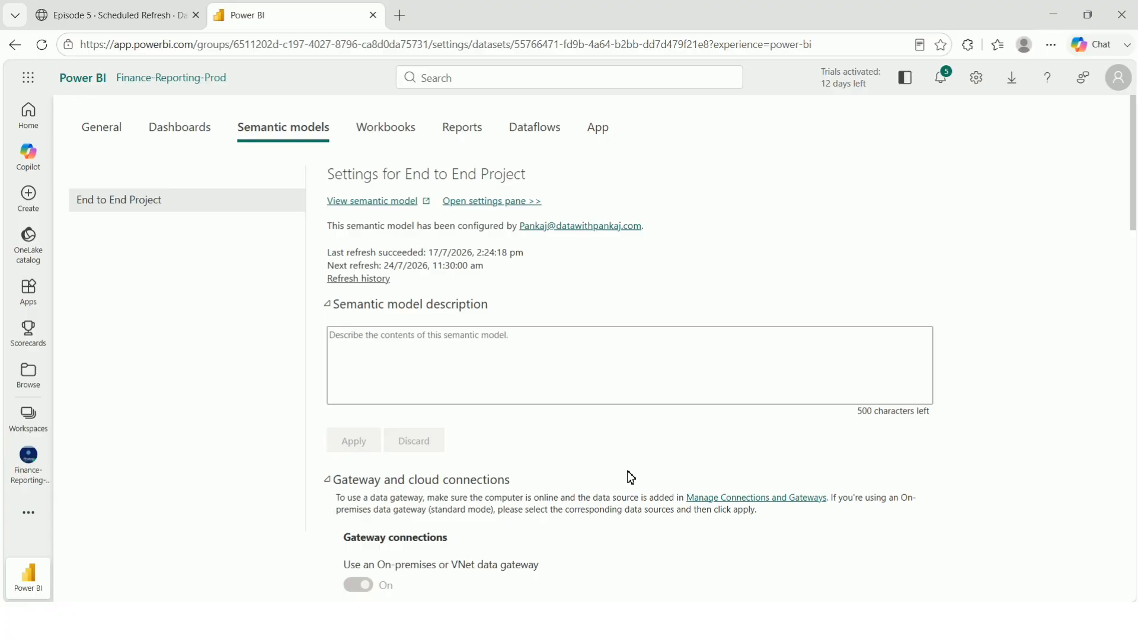
pyautogui.scroll(-4, 630, 477)
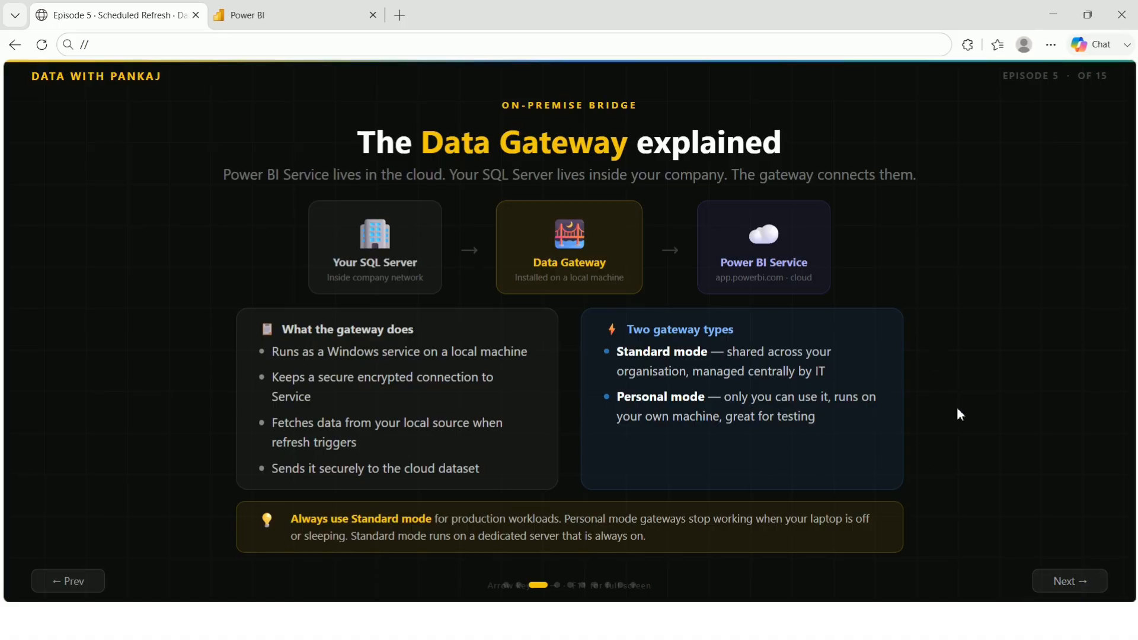
# Open Data Gateway from the Download menu and close the Ask Microsoft popup on the gateway site.
pyautogui.click(273, 13)
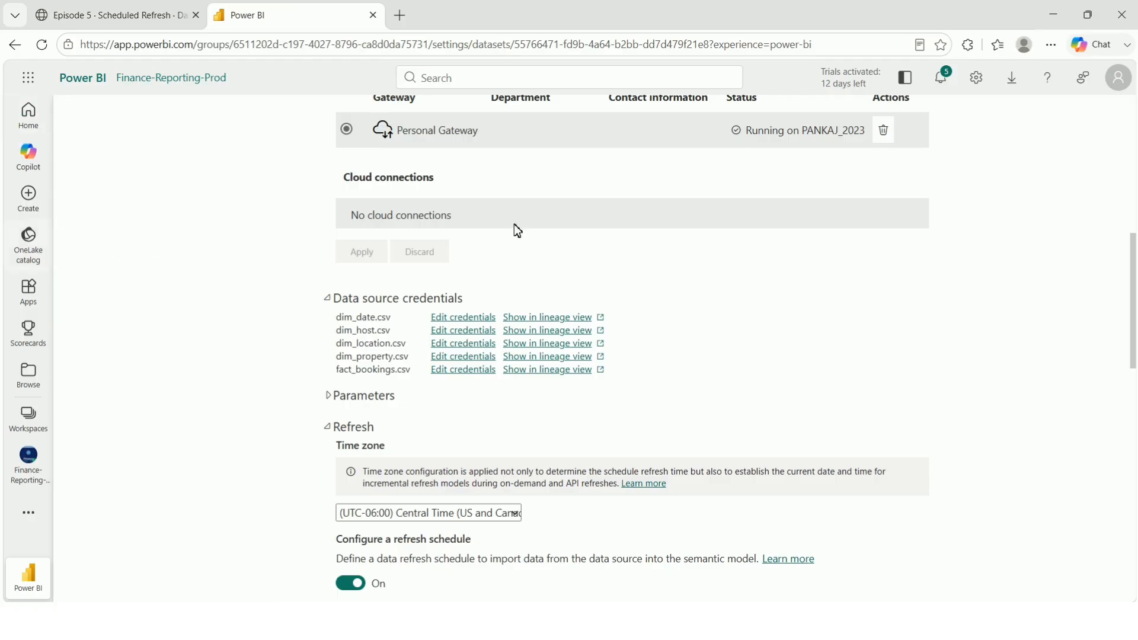
pyautogui.click(1012, 80)
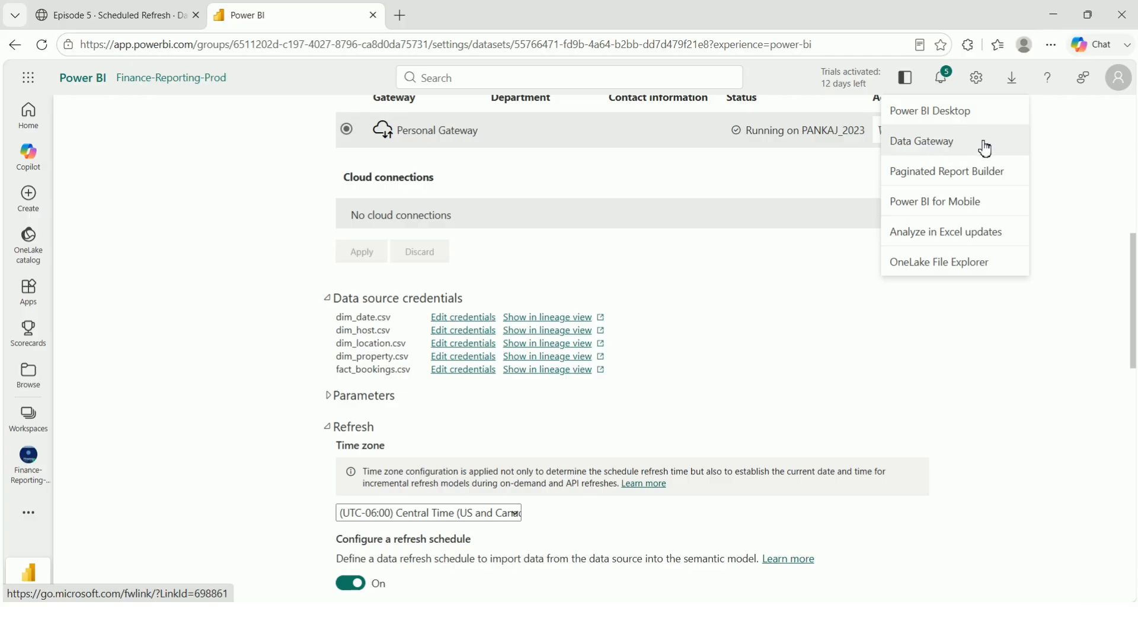
pyautogui.click(944, 145)
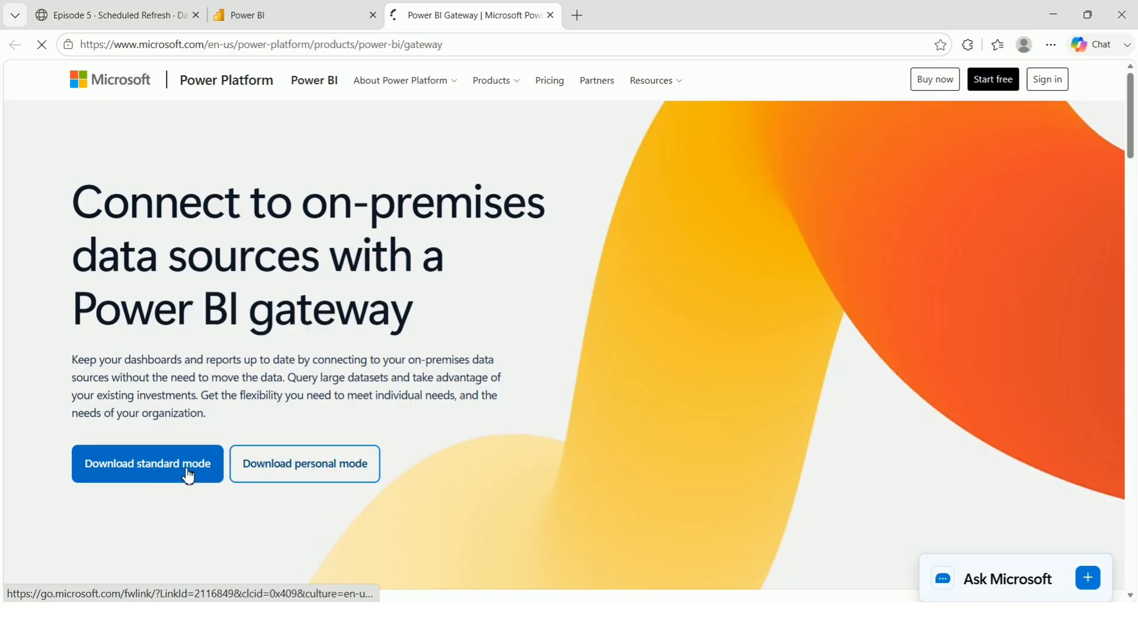
pyautogui.scroll(-1, 311, 470)
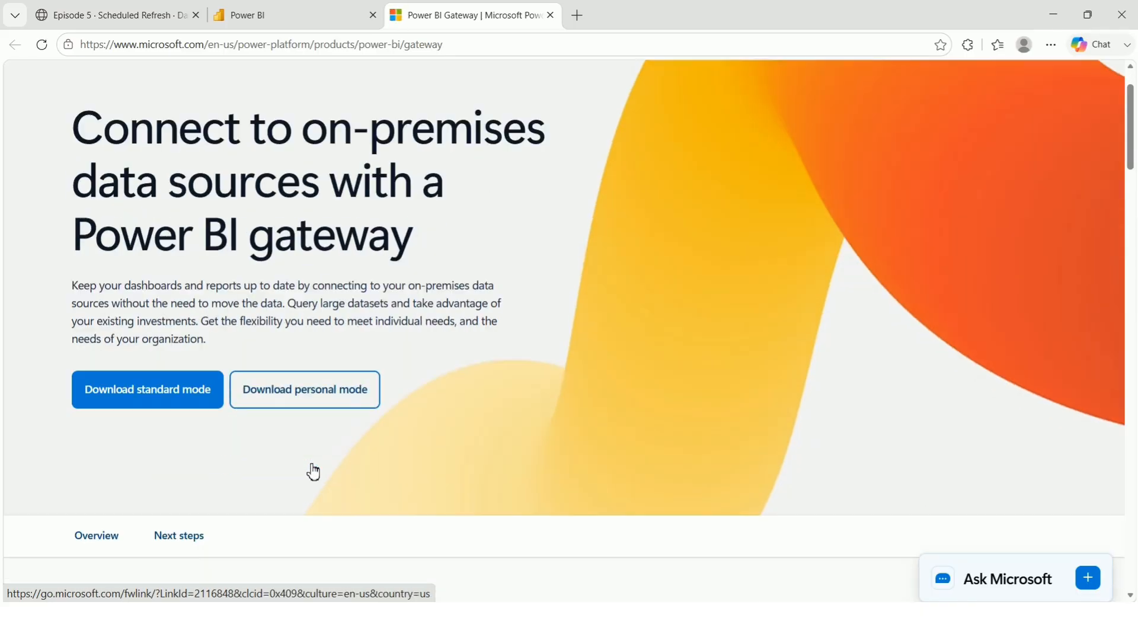
pyautogui.scroll(-4, 308, 470)
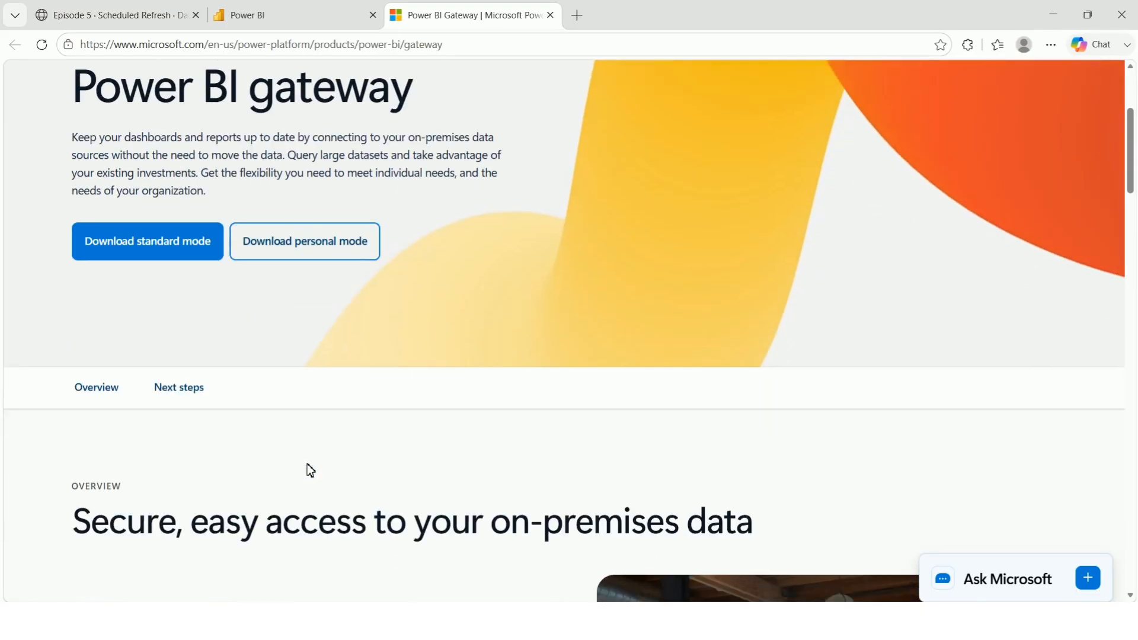
pyautogui.scroll(3, 308, 466)
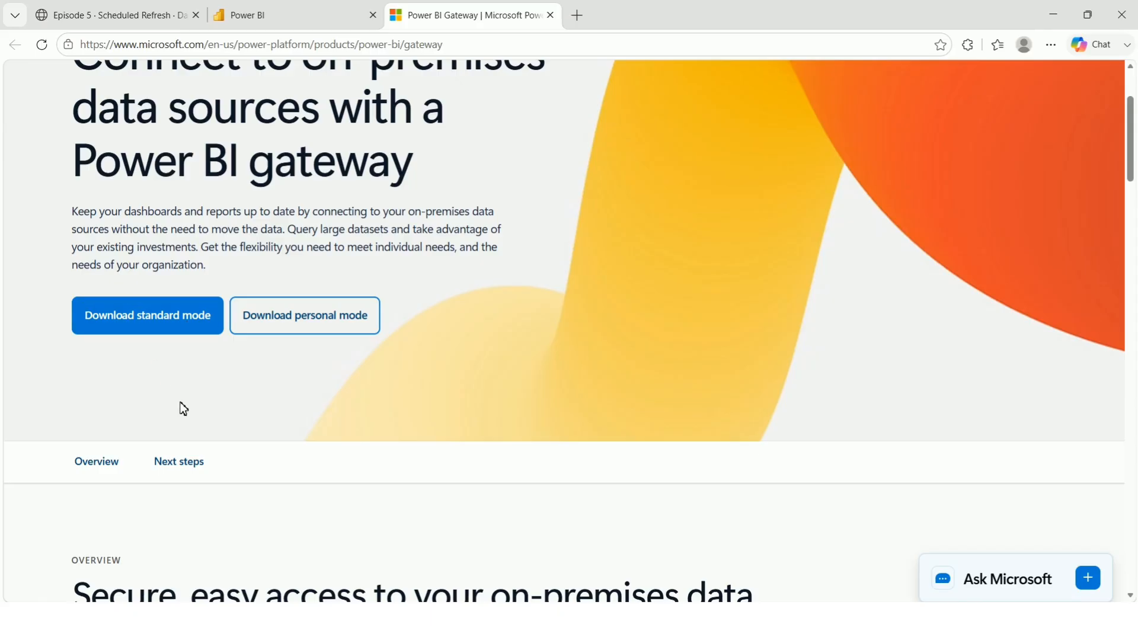
pyautogui.scroll(1, 181, 409)
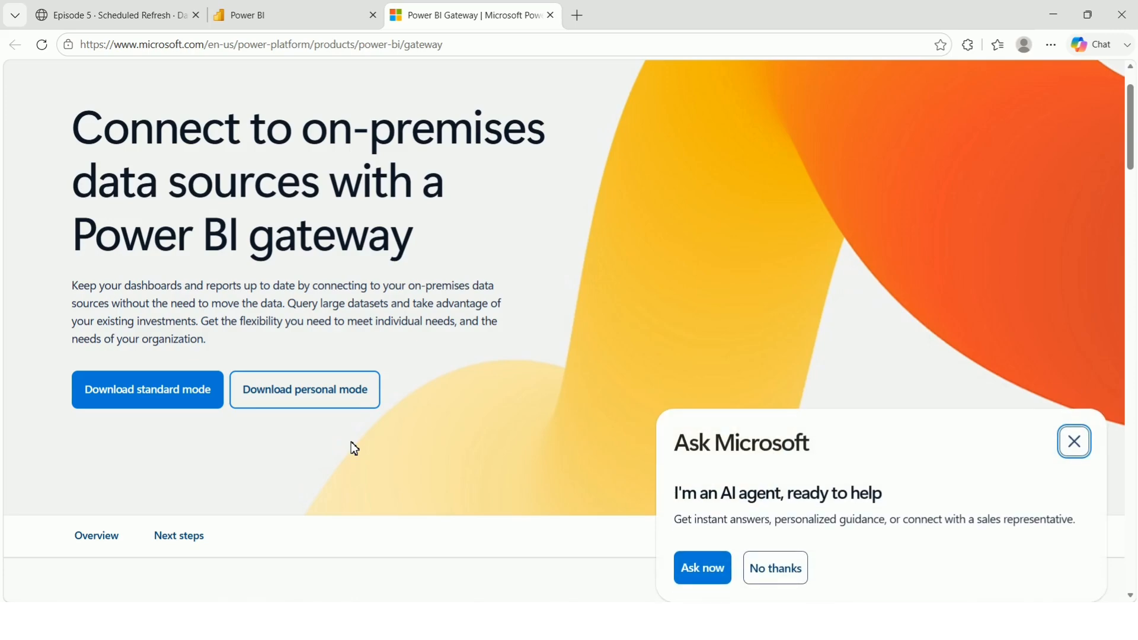
pyautogui.click(1074, 442)
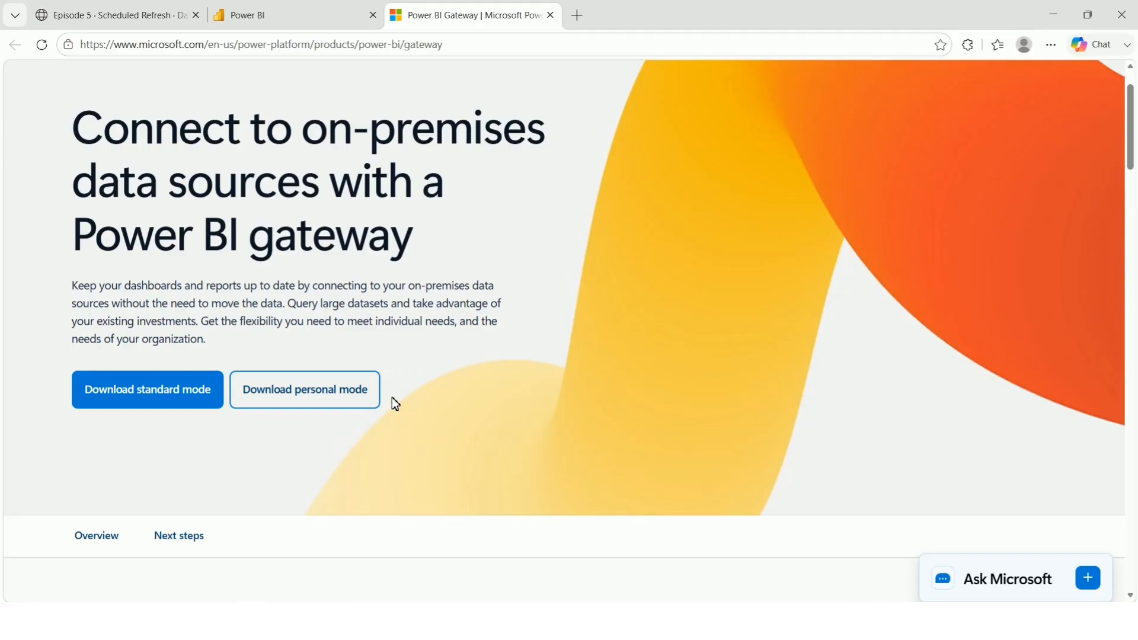
pyautogui.scroll(-2, 317, 405)
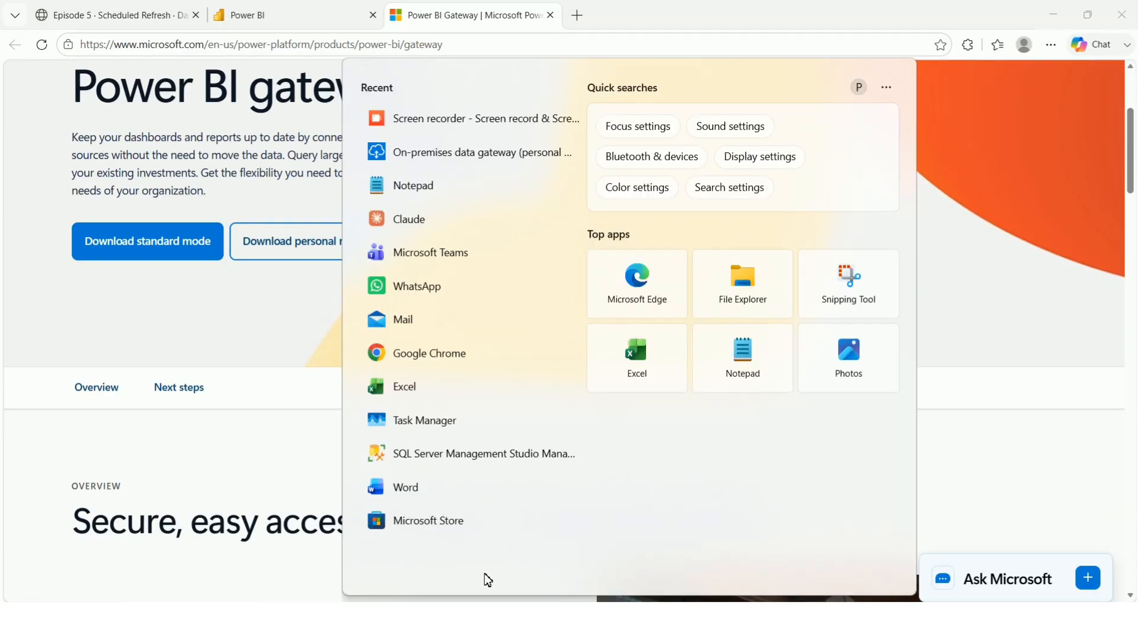
# Launch the personal-mode gateway app, start sign-in and enter the account e-mail, correcting typos.
pyautogui.click(503, 157)
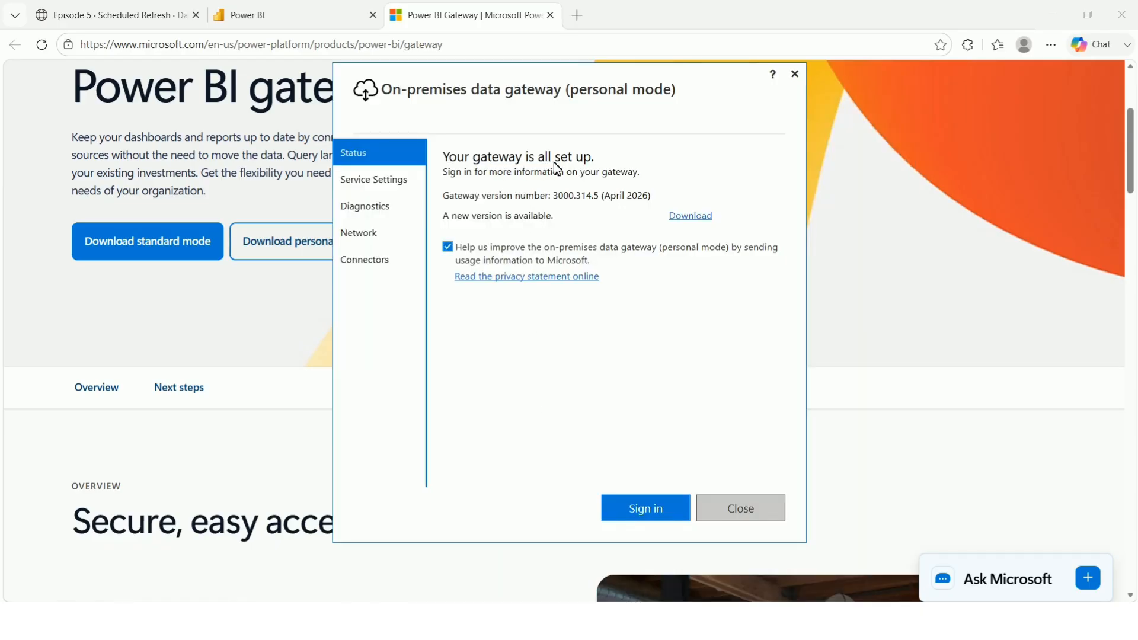
pyautogui.click(645, 508)
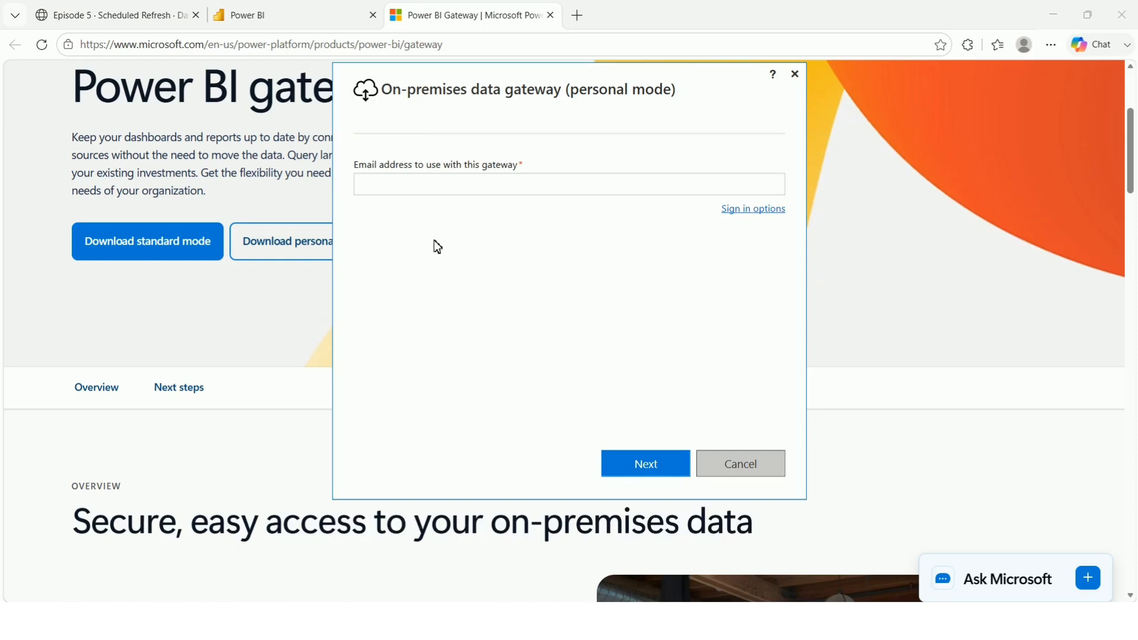
pyautogui.click(451, 187)
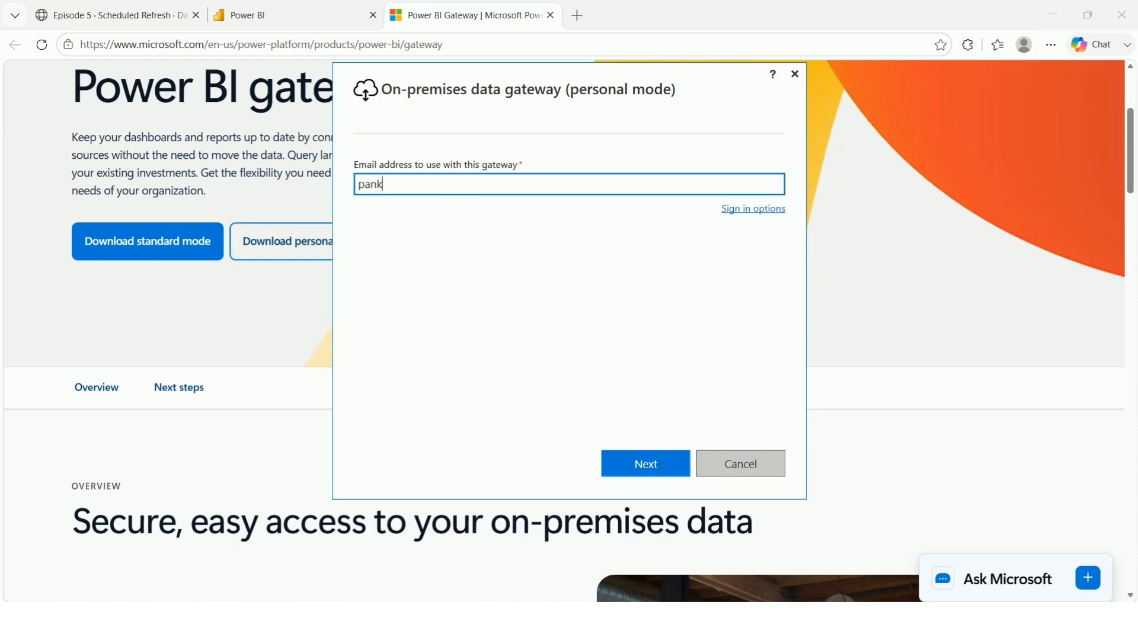
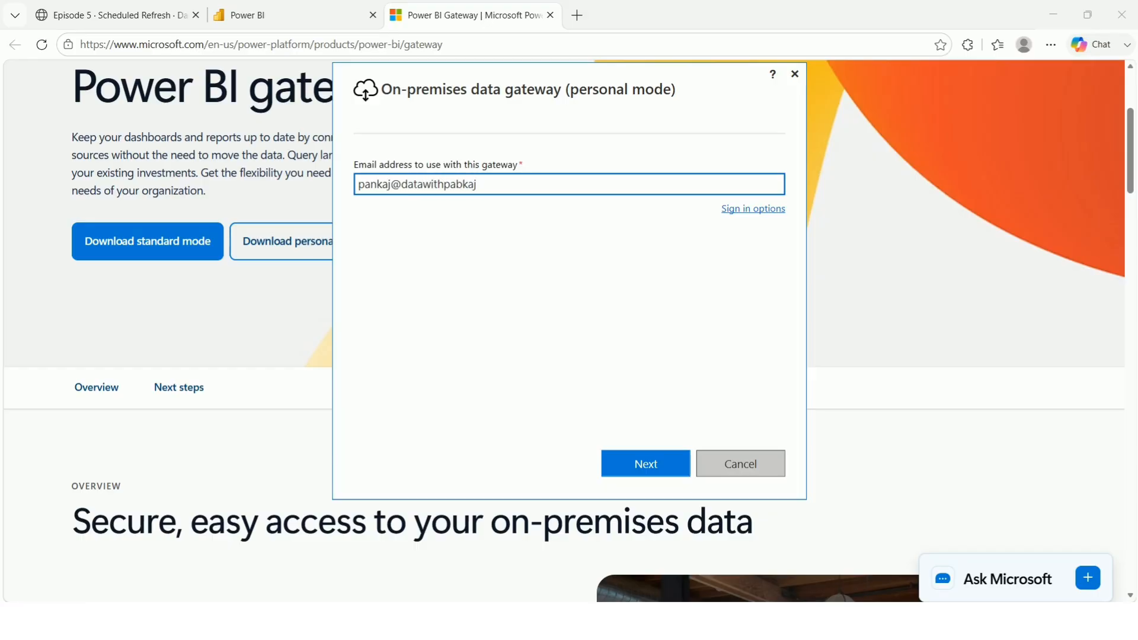
# Submit the gateway sign-in, then review the seven daily Central Time refresh times in settings.
pyautogui.click(645, 464)
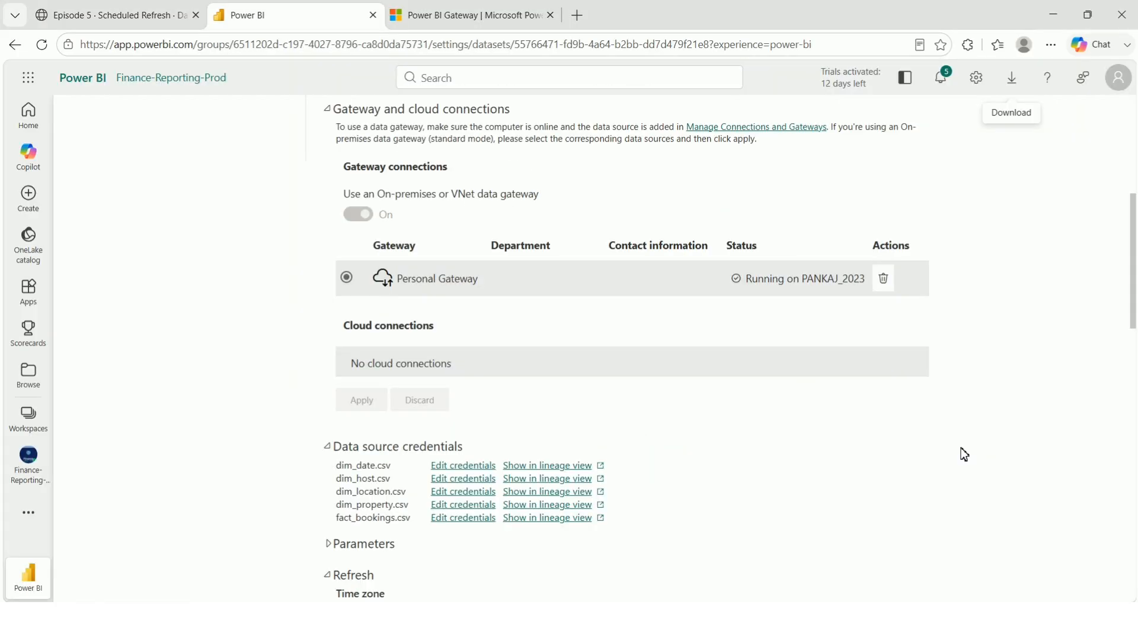
pyautogui.scroll(2, 785, 455)
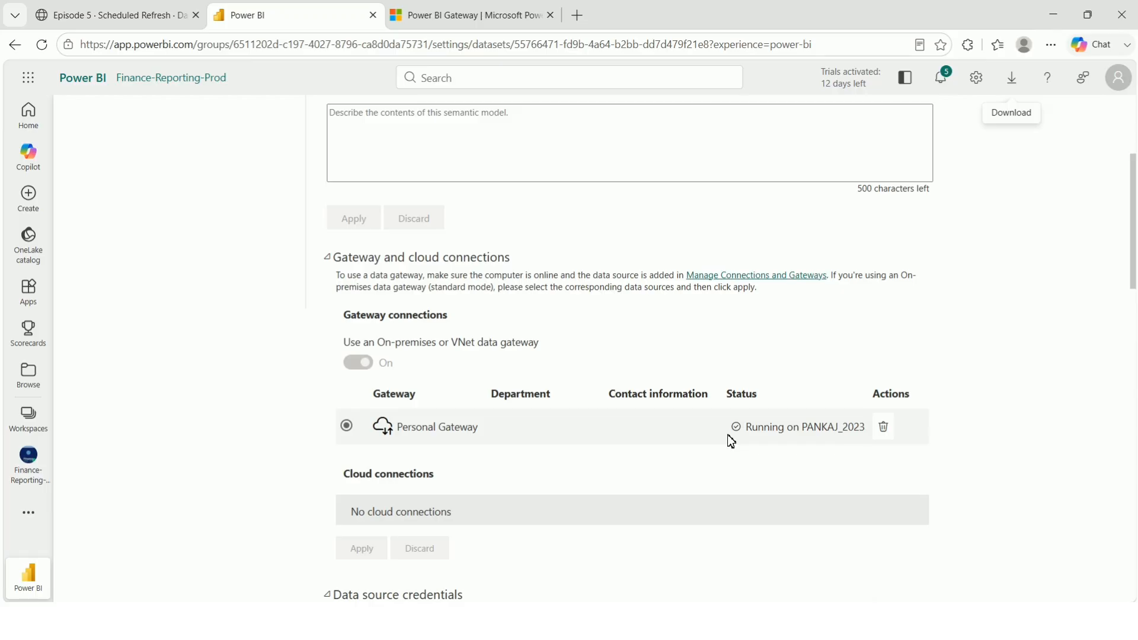
pyautogui.scroll(-1, 450, 368)
pyautogui.scroll(-4, 673, 393)
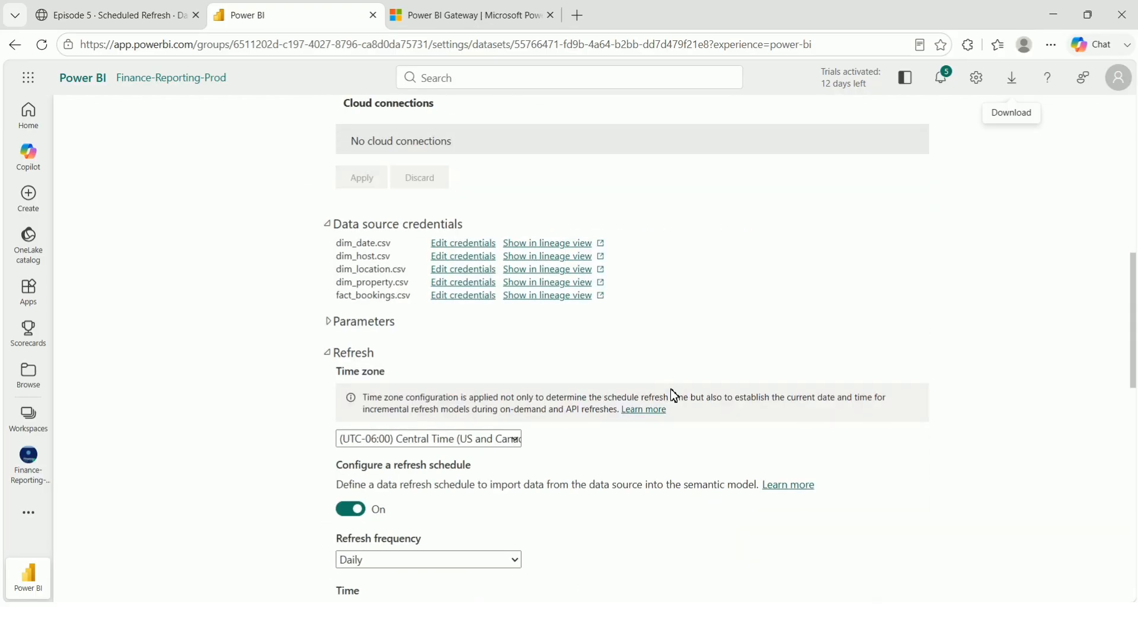
pyautogui.scroll(-6, 461, 335)
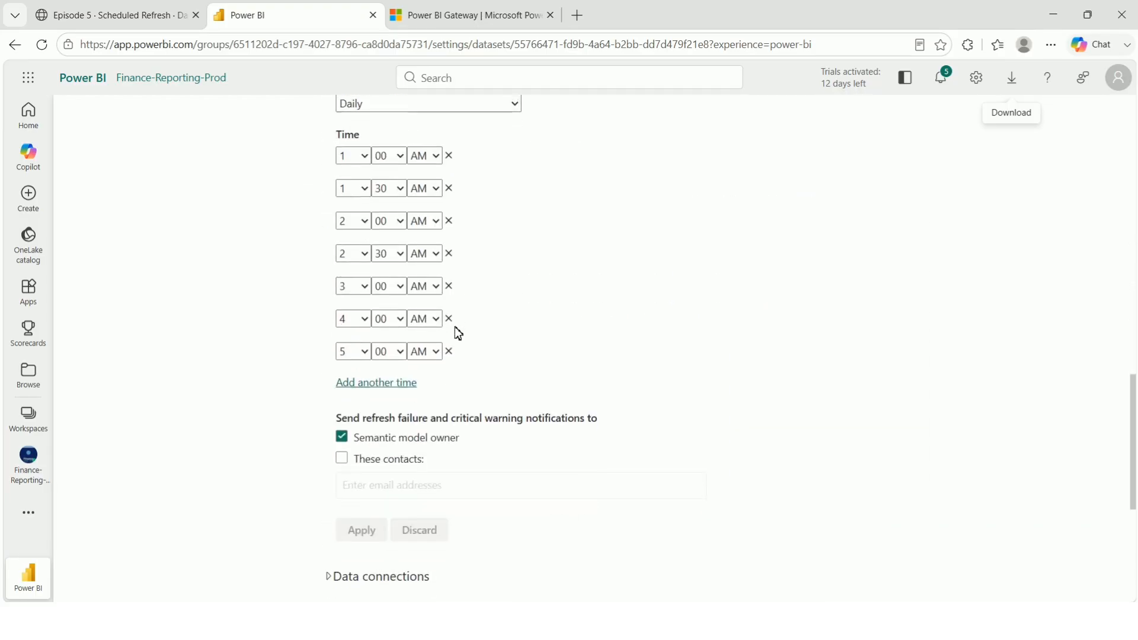
pyautogui.scroll(-3, 454, 326)
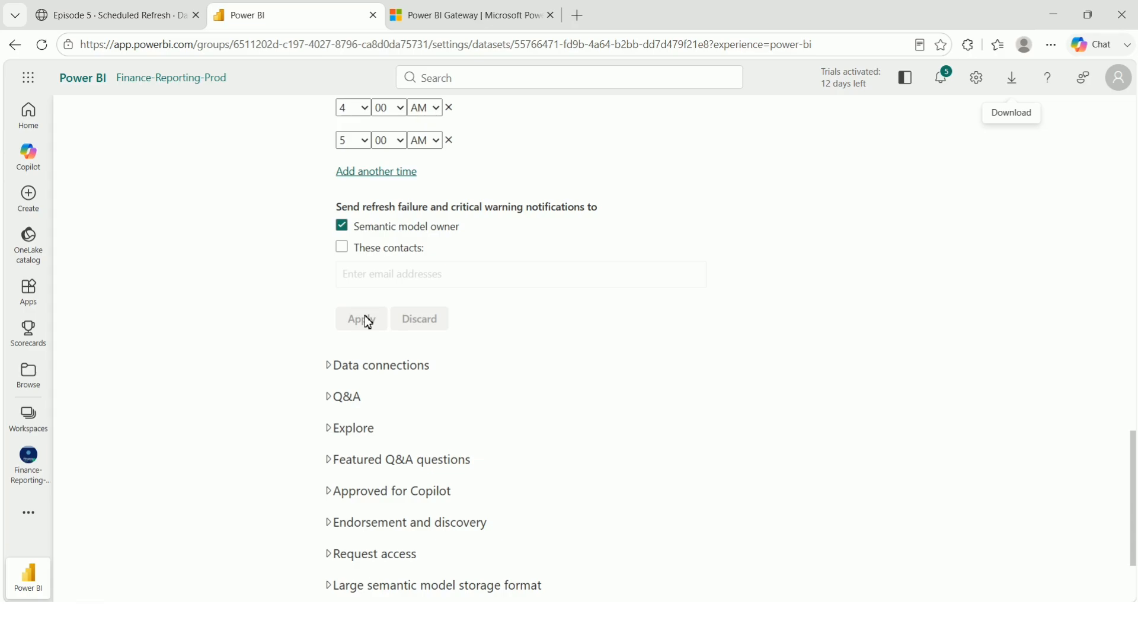
pyautogui.scroll(-2, 365, 318)
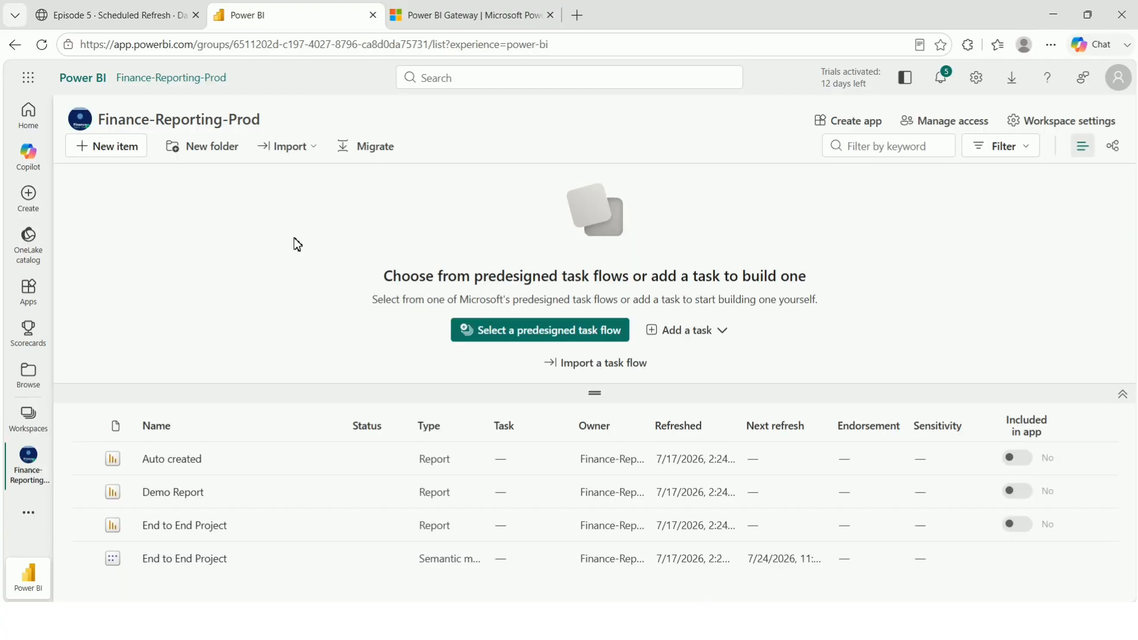
# Open the End to End Project semantic model's refresh history, review the entries, then close it.
pyautogui.moveTo(185, 570)
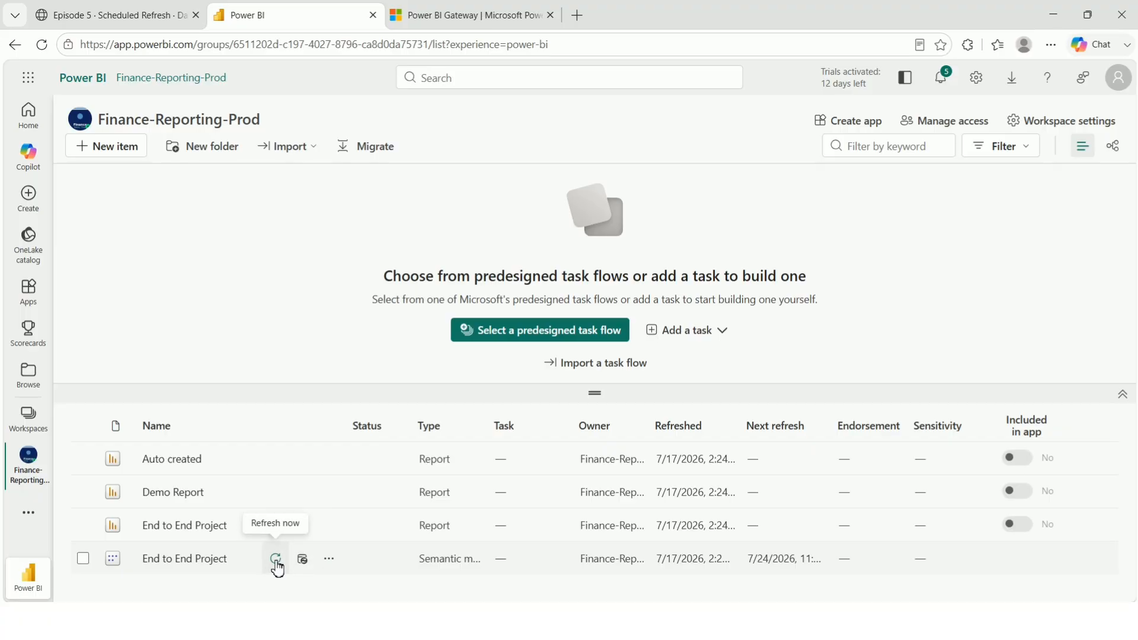
pyautogui.click(330, 560)
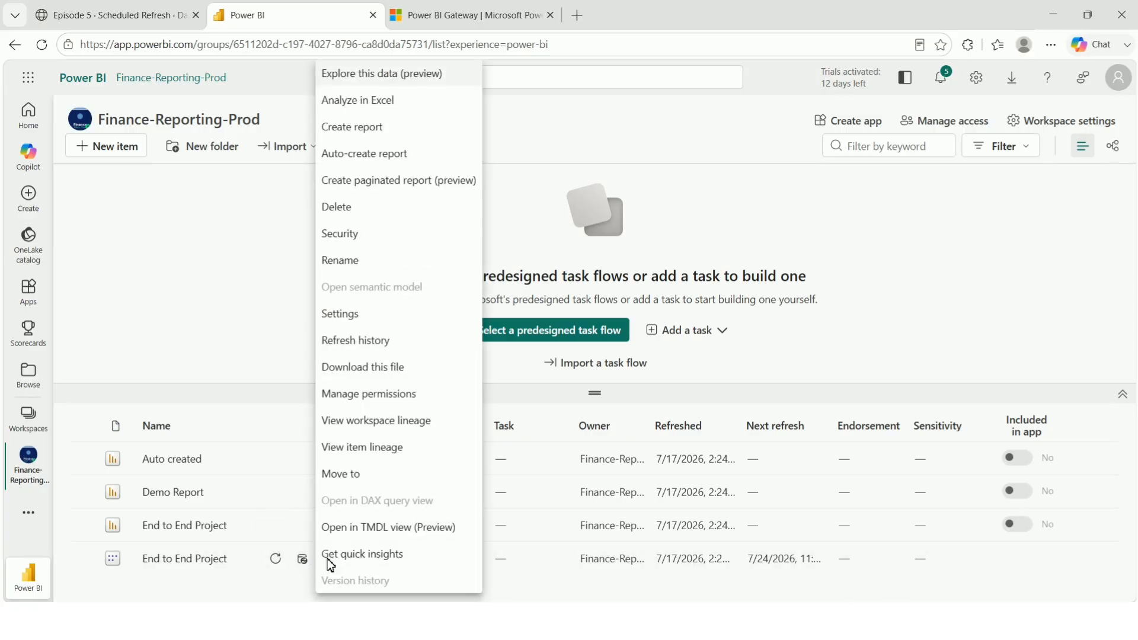
pyautogui.click(355, 343)
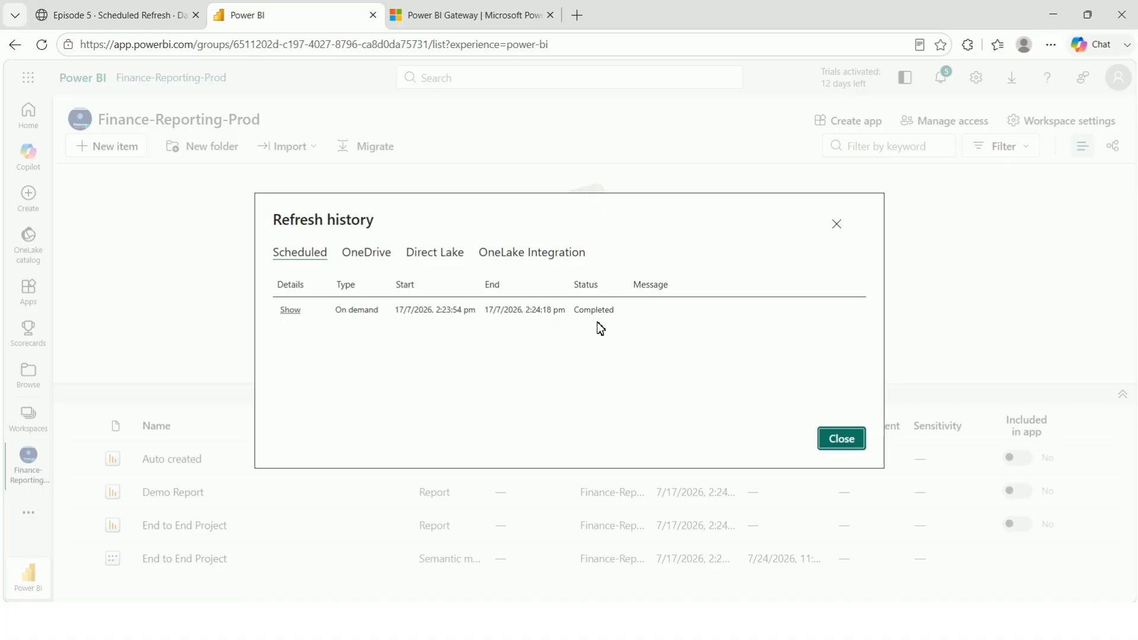
pyautogui.click(833, 437)
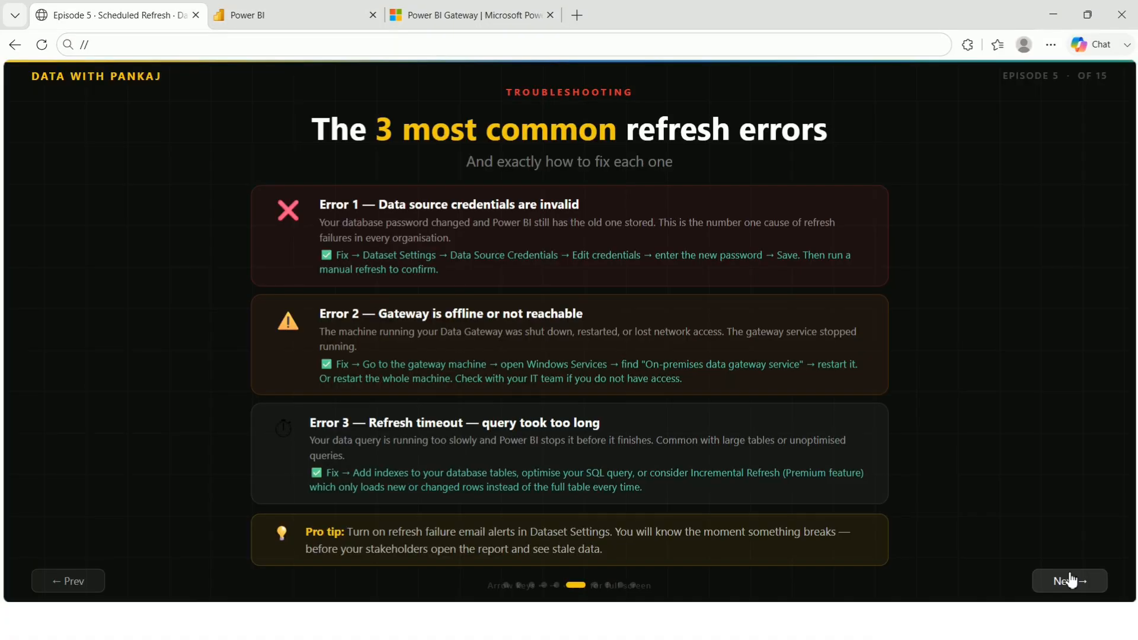